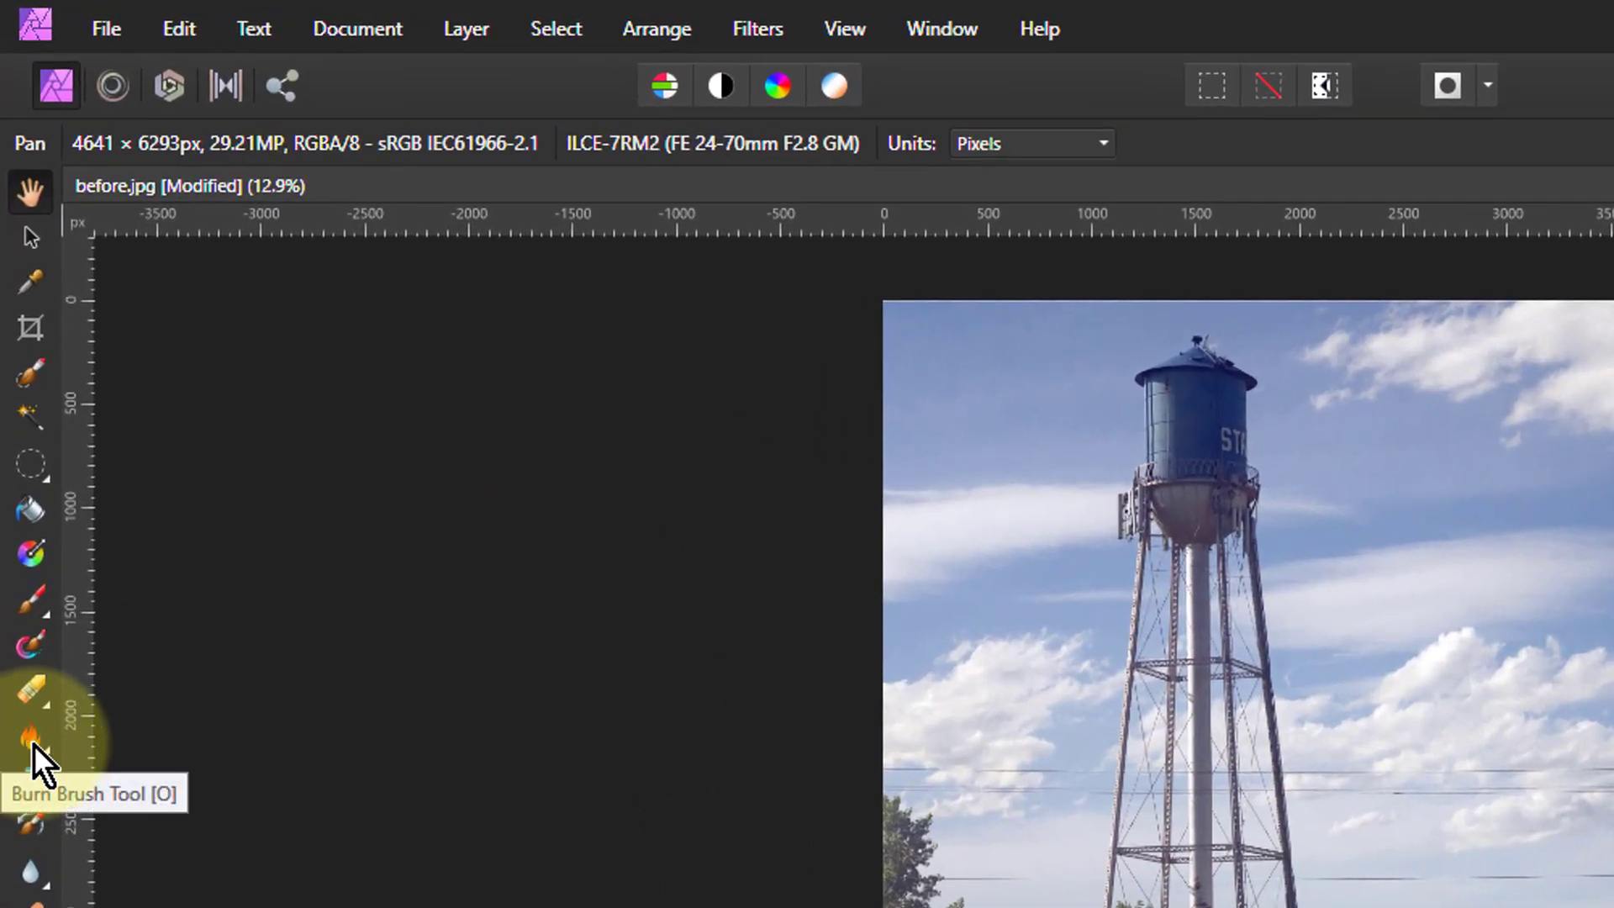
Add a new pixel layer above the Background photo
{"action": "left_click", "coordinate": [17, 391]}
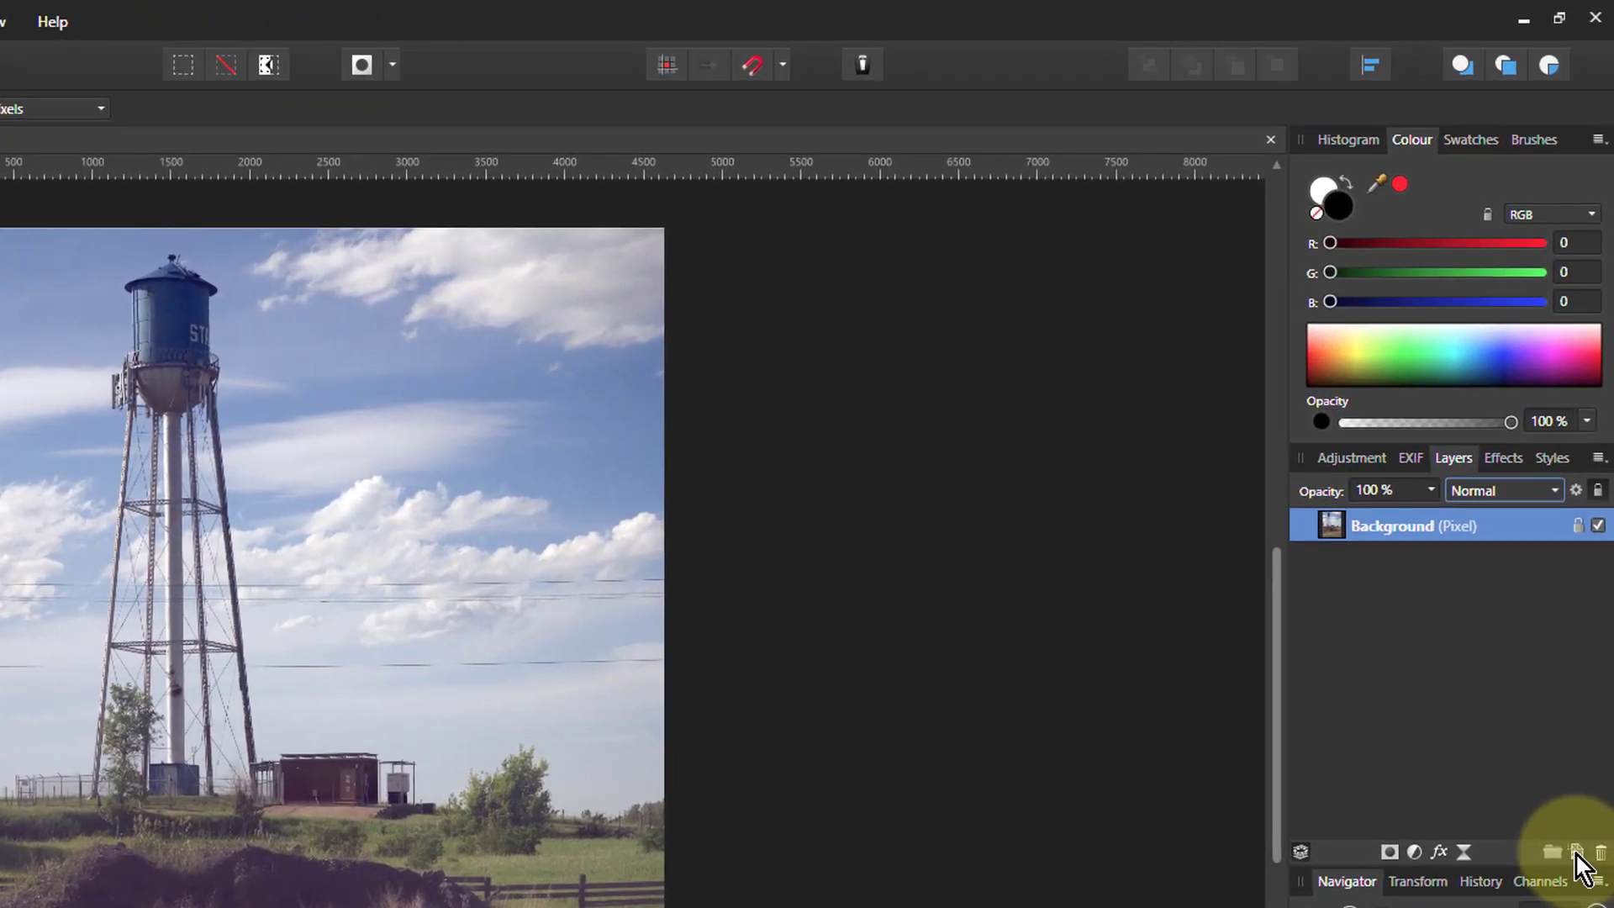
{"action": "left_click", "coordinate": [1578, 852]}
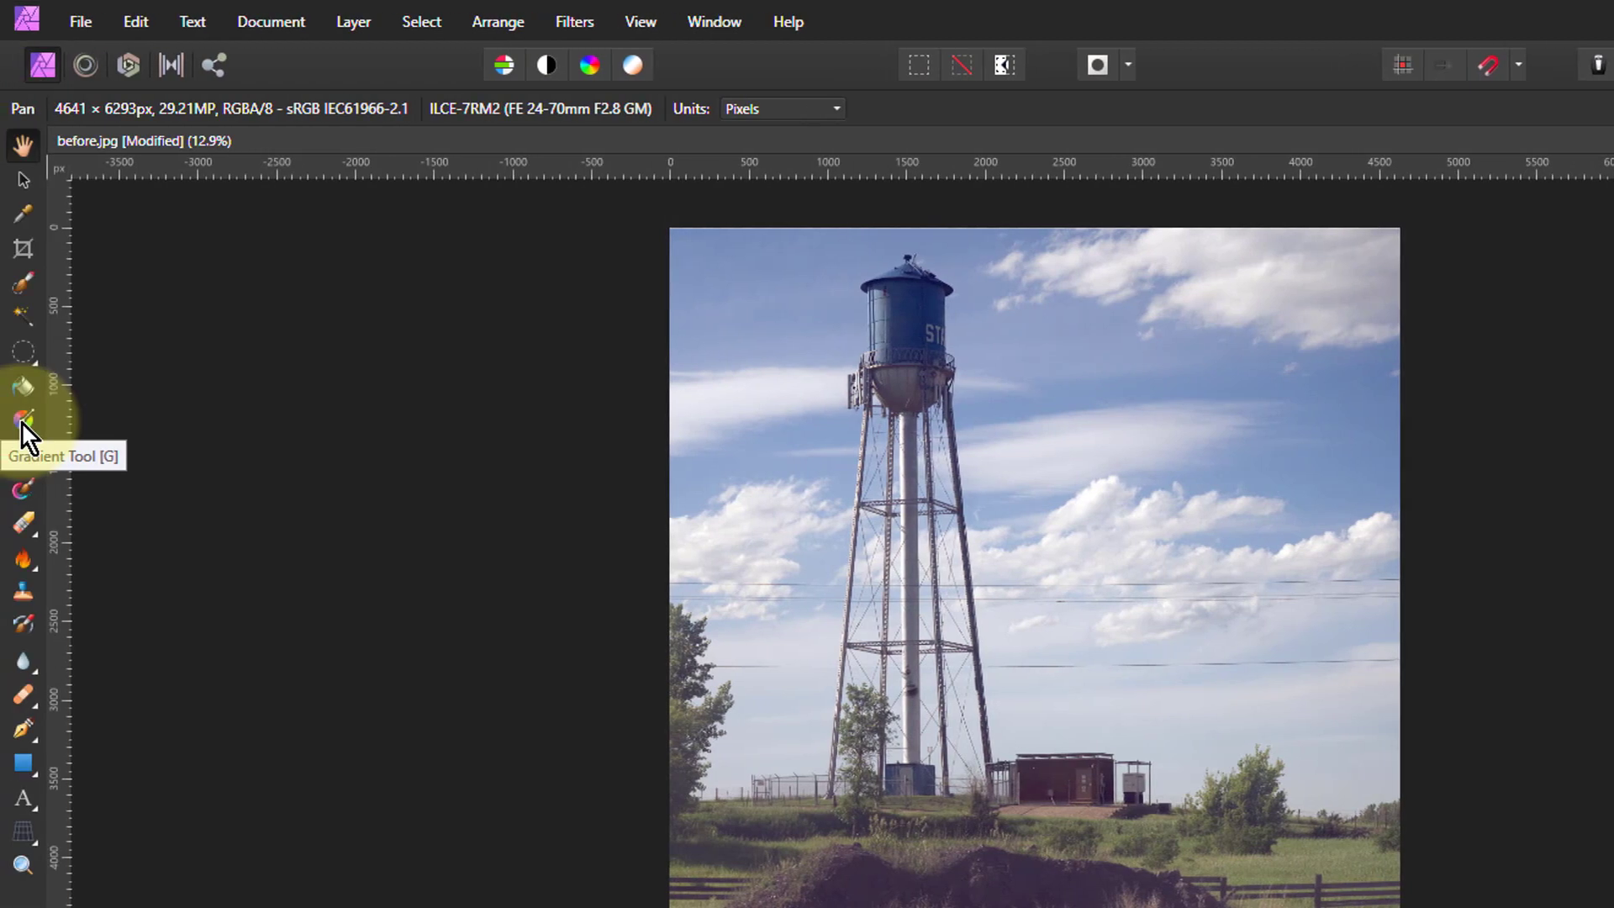
Draw a horizontal linear gradient across the new pixel layer, starting in white and with its end stop coloured black
{"action": "left_click", "coordinate": [23, 422]}
{"action": "left_click_drag", "start_coordinate": [758, 712], "coordinate": [1275, 711]}
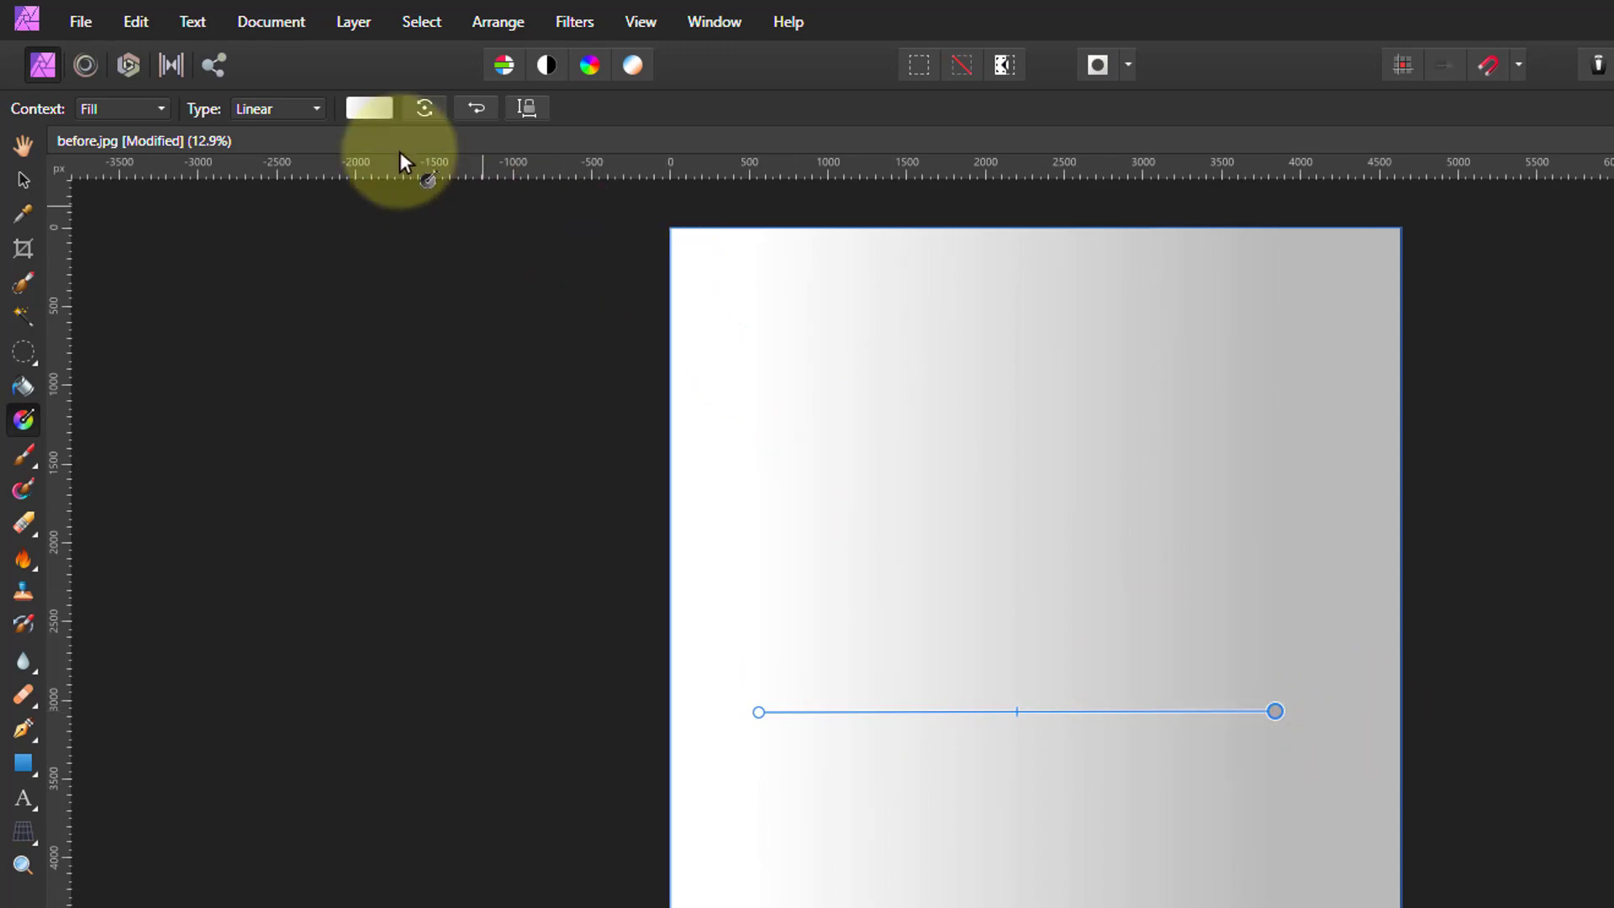
{"action": "left_click", "coordinate": [370, 108]}
{"action": "left_click", "coordinate": [559, 216]}
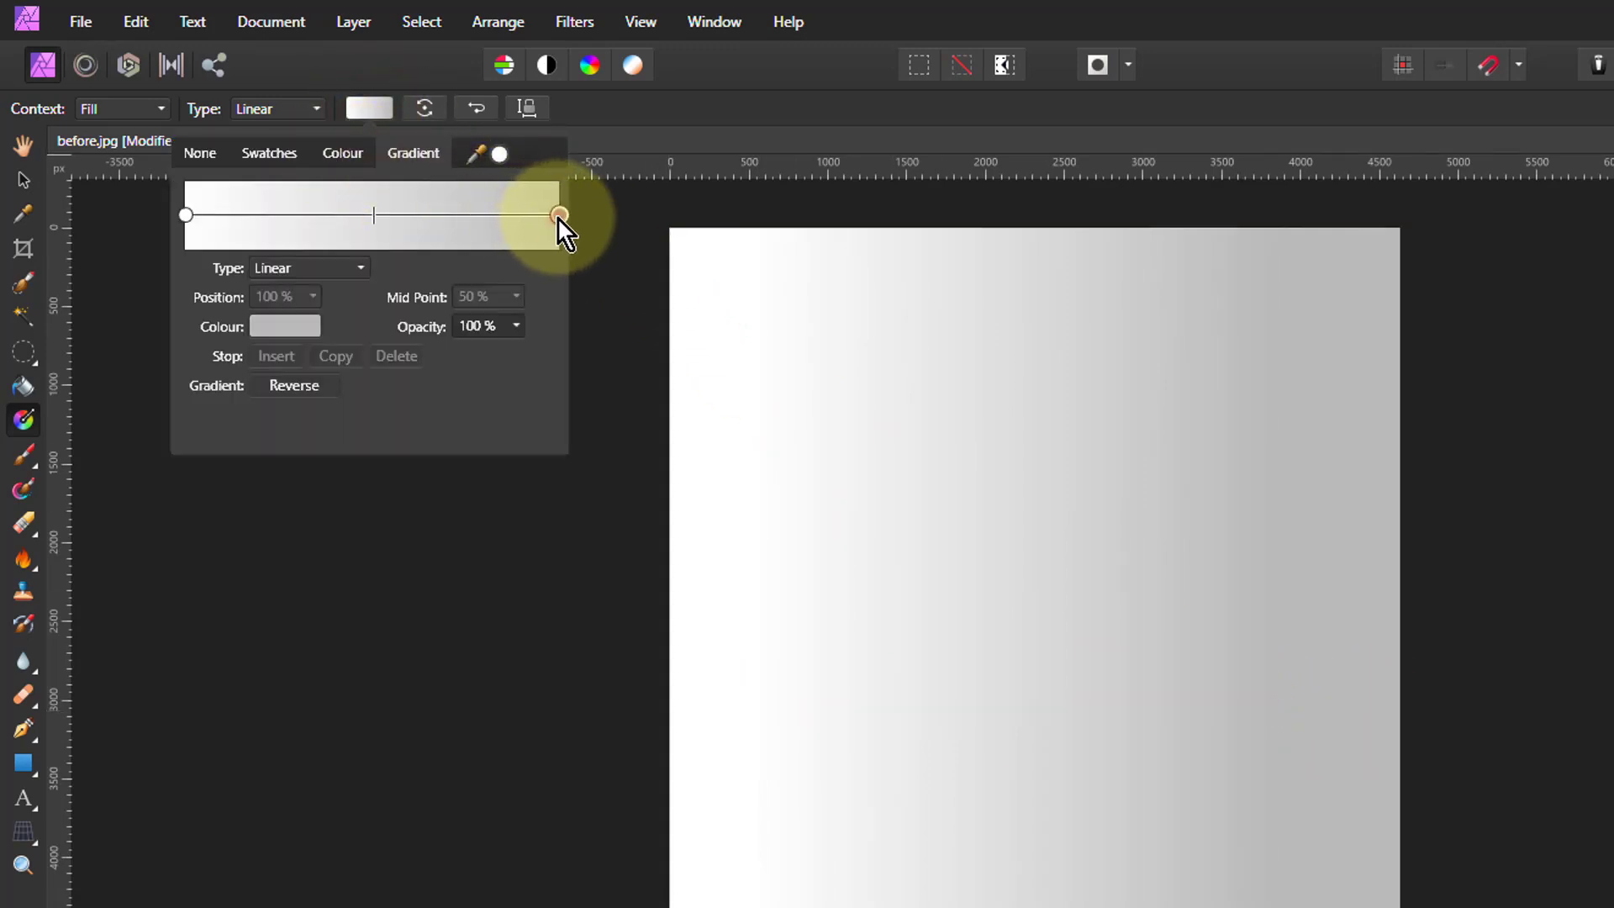
{"action": "left_click", "coordinate": [260, 329]}
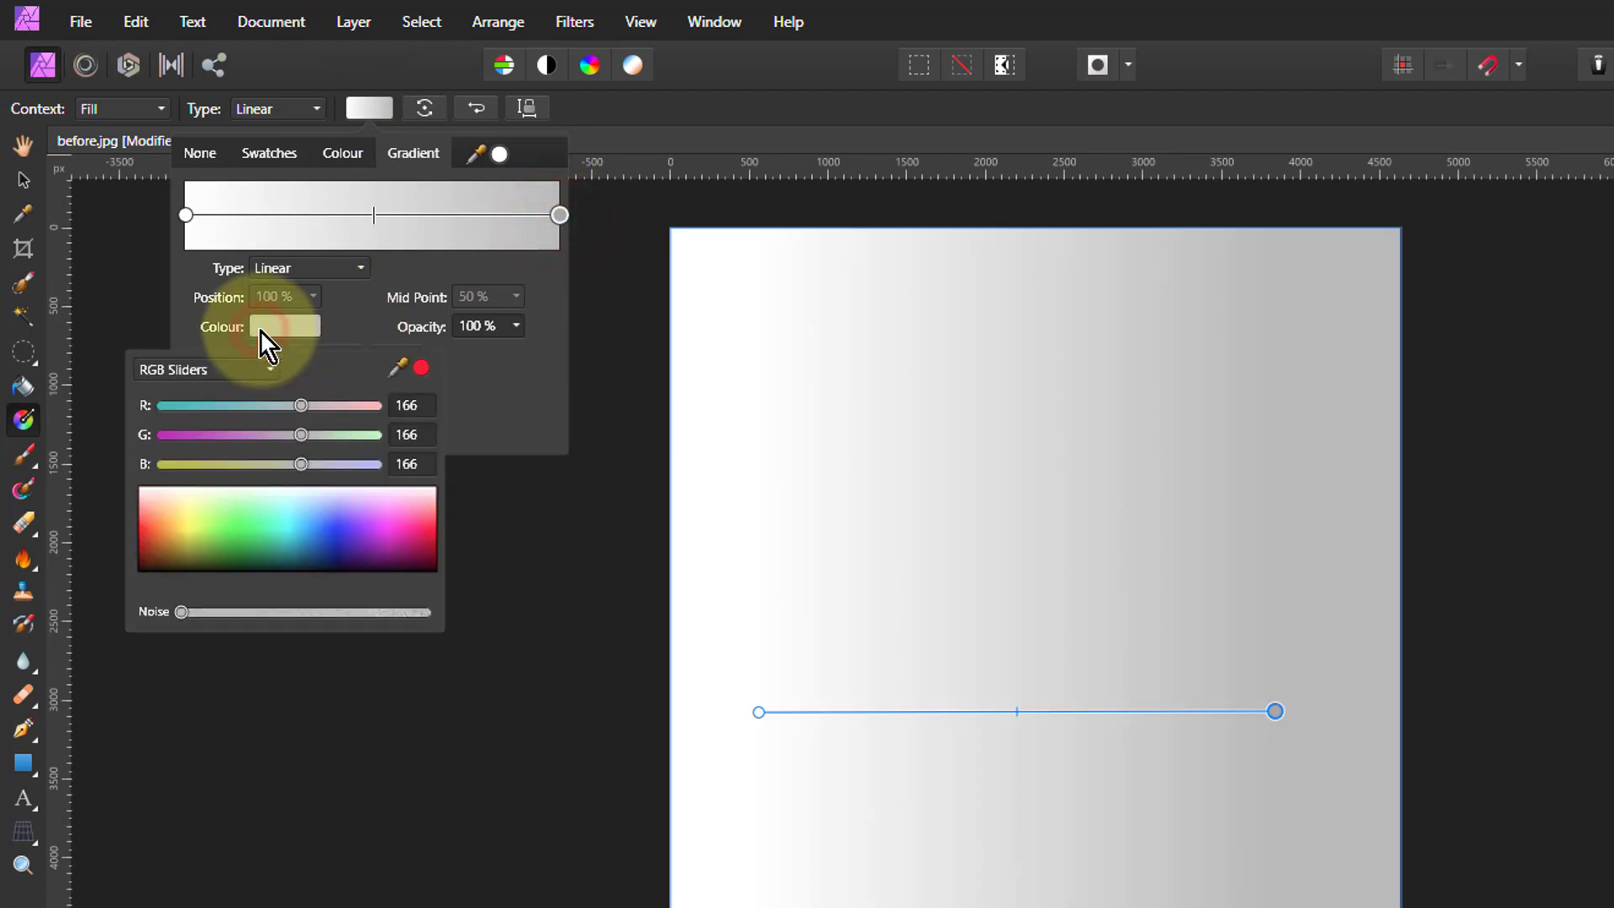
{"action": "left_click", "coordinate": [295, 535]}
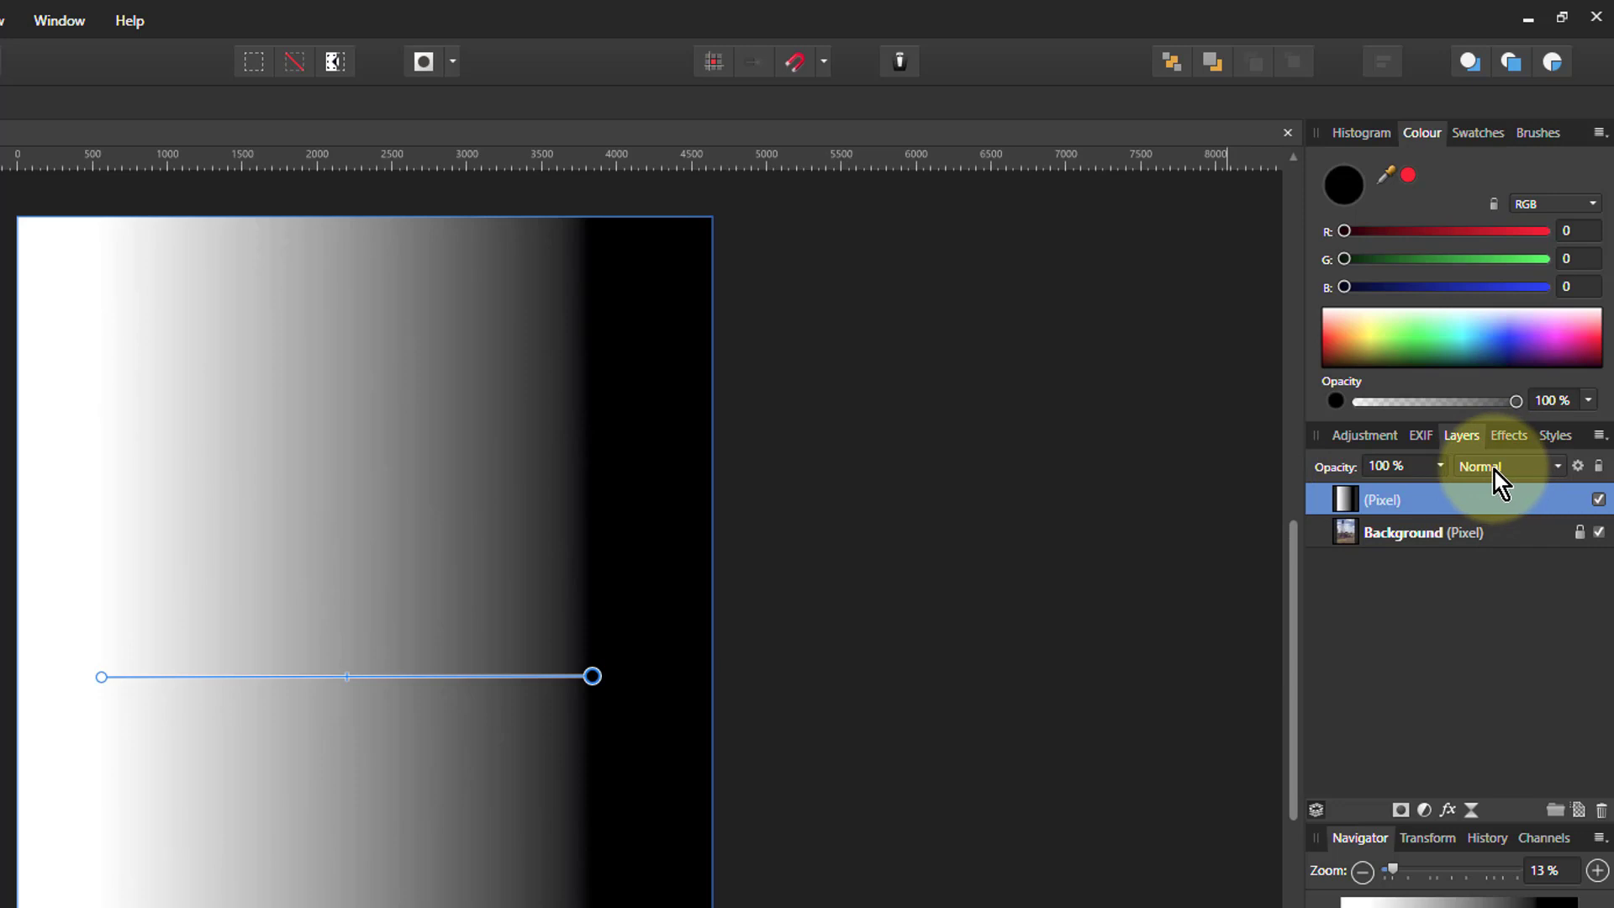
Set the blend mode of the upper pixel layer to Overlay
{"action": "left_click", "coordinate": [1495, 471]}
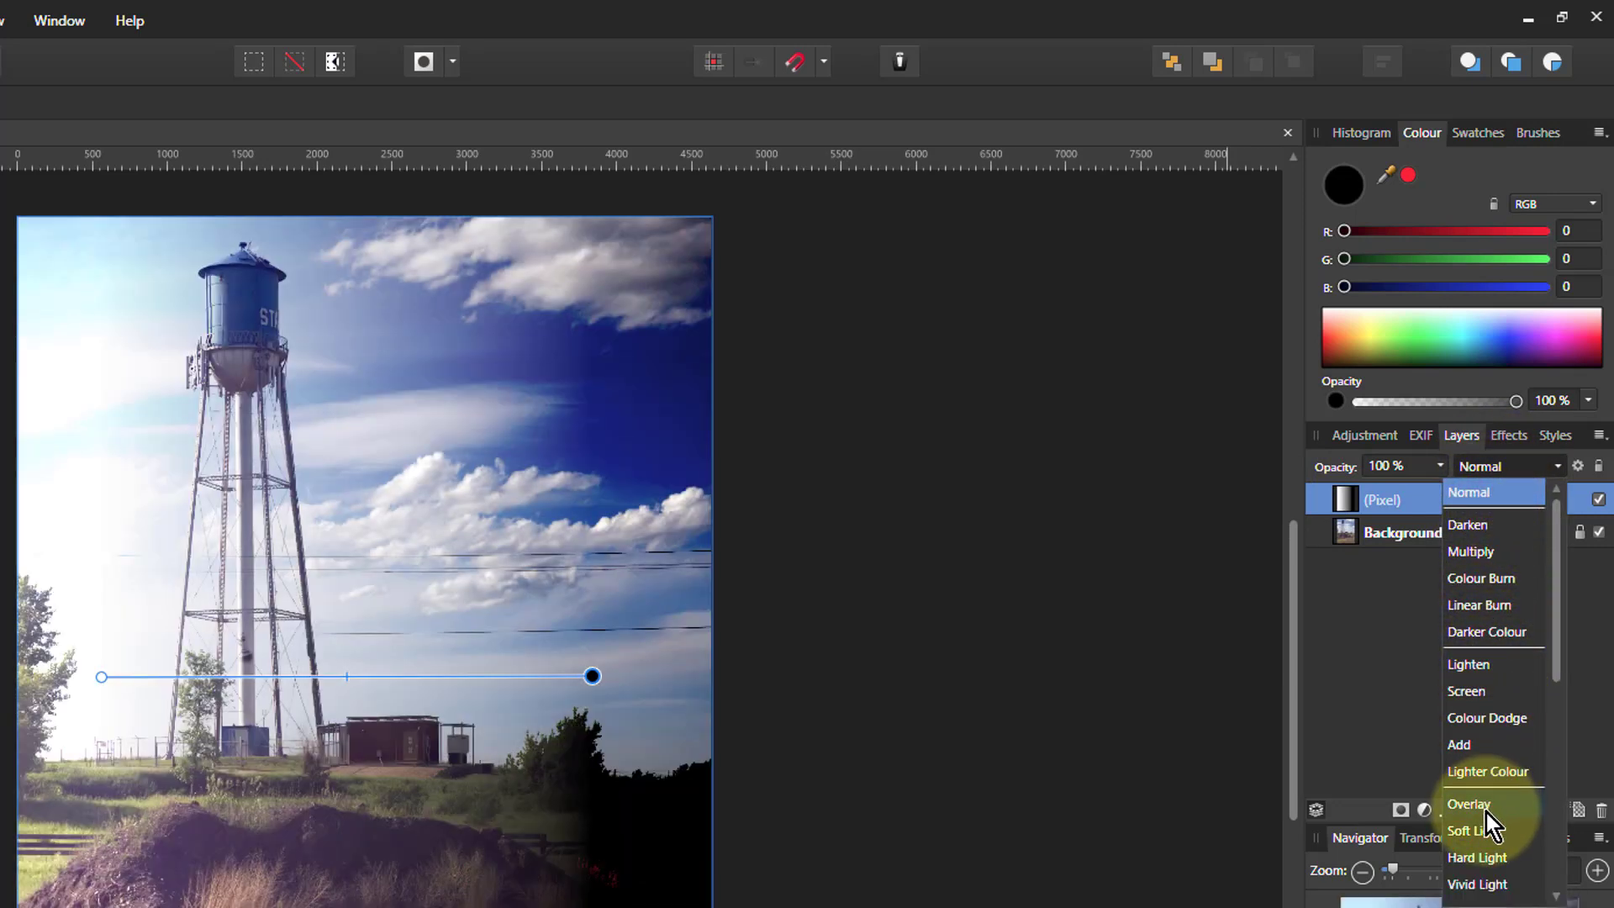
{"action": "left_click", "coordinate": [1463, 808]}
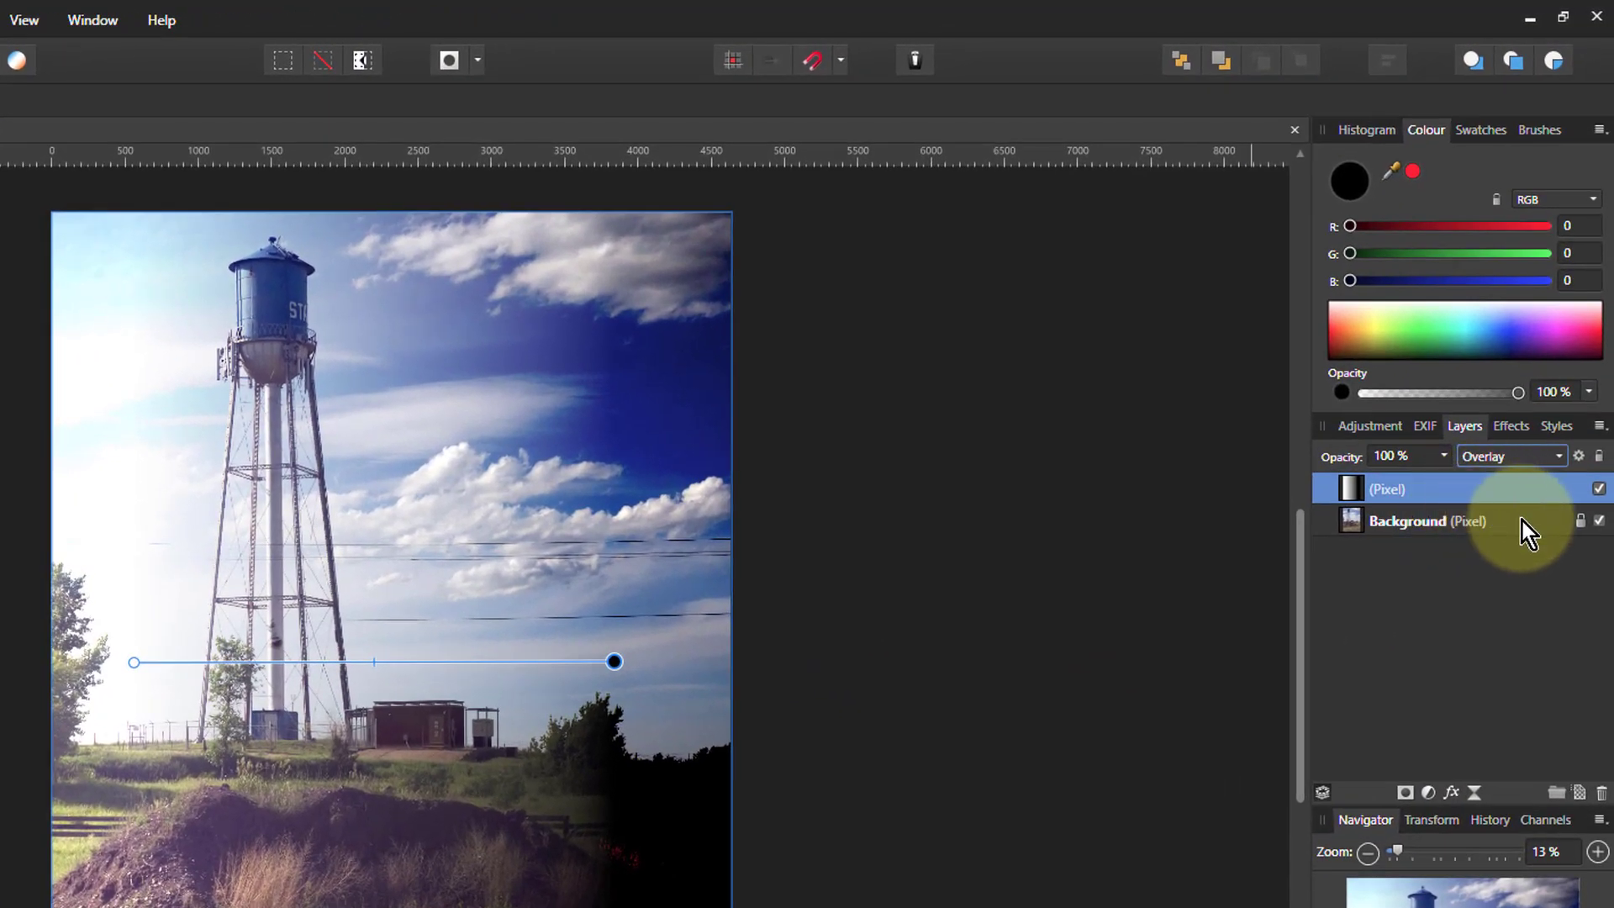
{"action": "left_click", "coordinate": [1489, 461]}
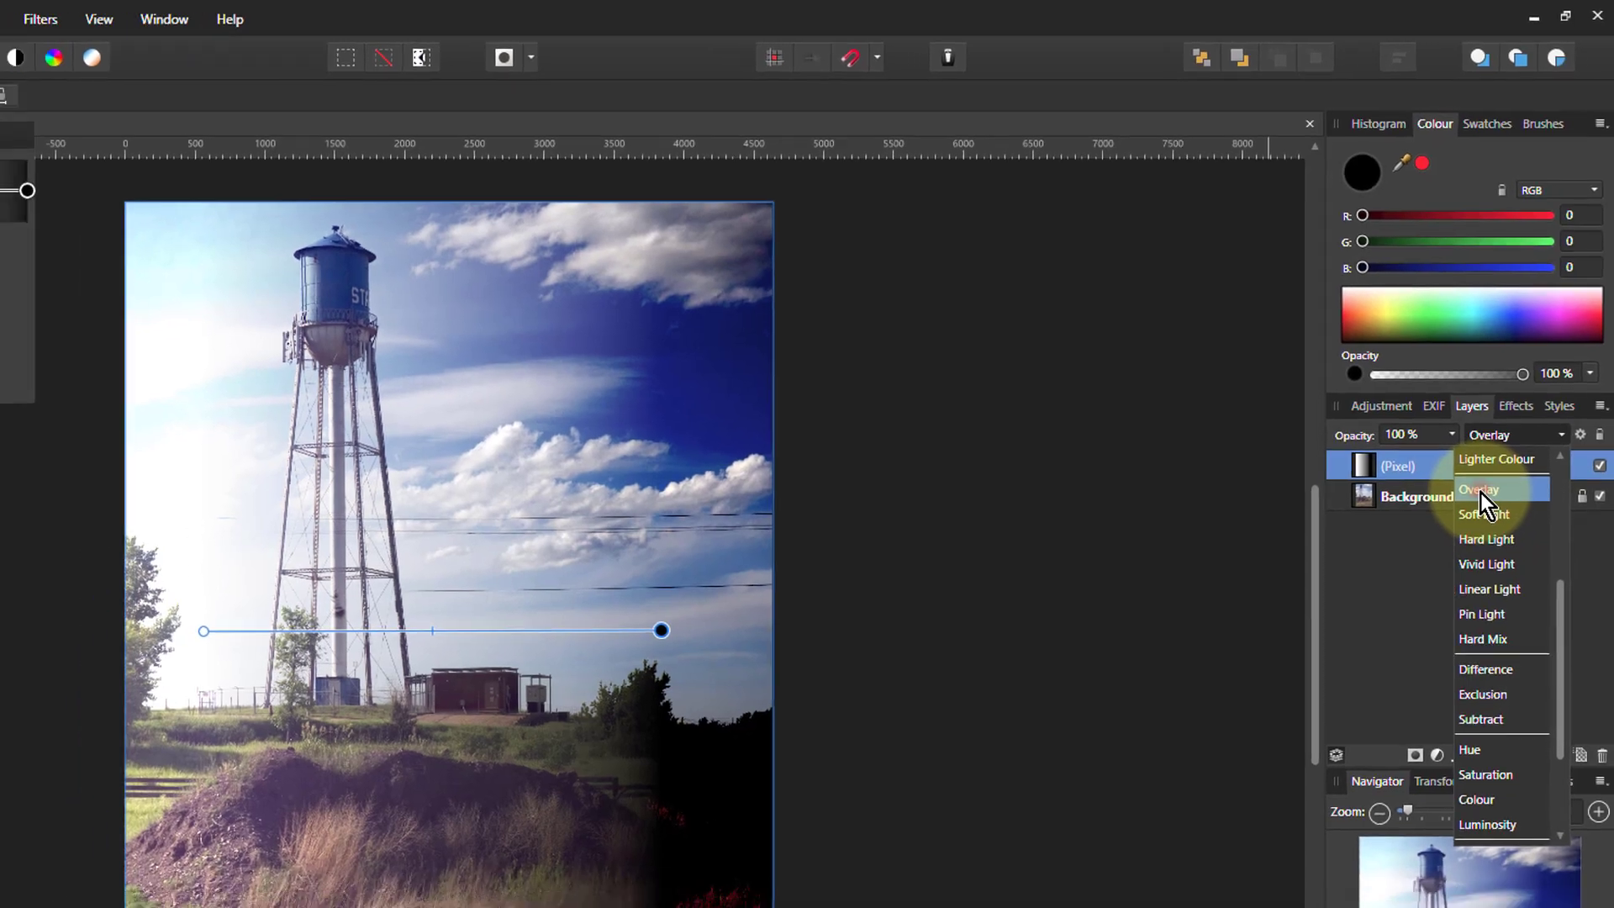
{"action": "left_click", "coordinate": [1480, 492]}
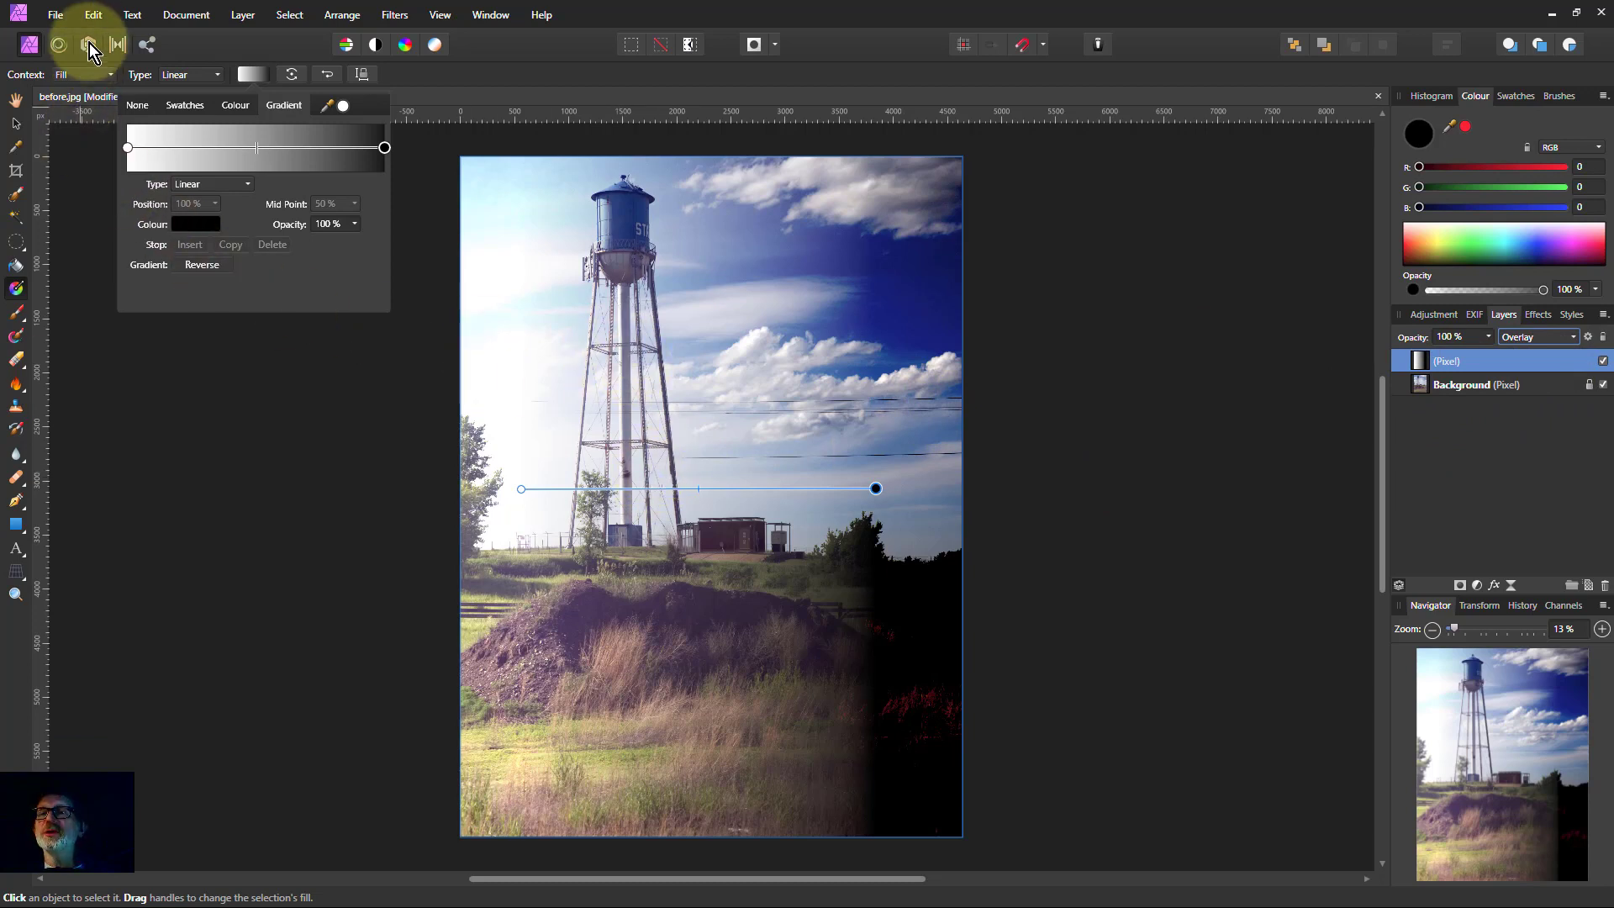
Fill the Overlay layer with a custom mid-grey, RGB 128, 128, 128, at 100% opacity in Normal mode
{"action": "left_click", "coordinate": [91, 19]}
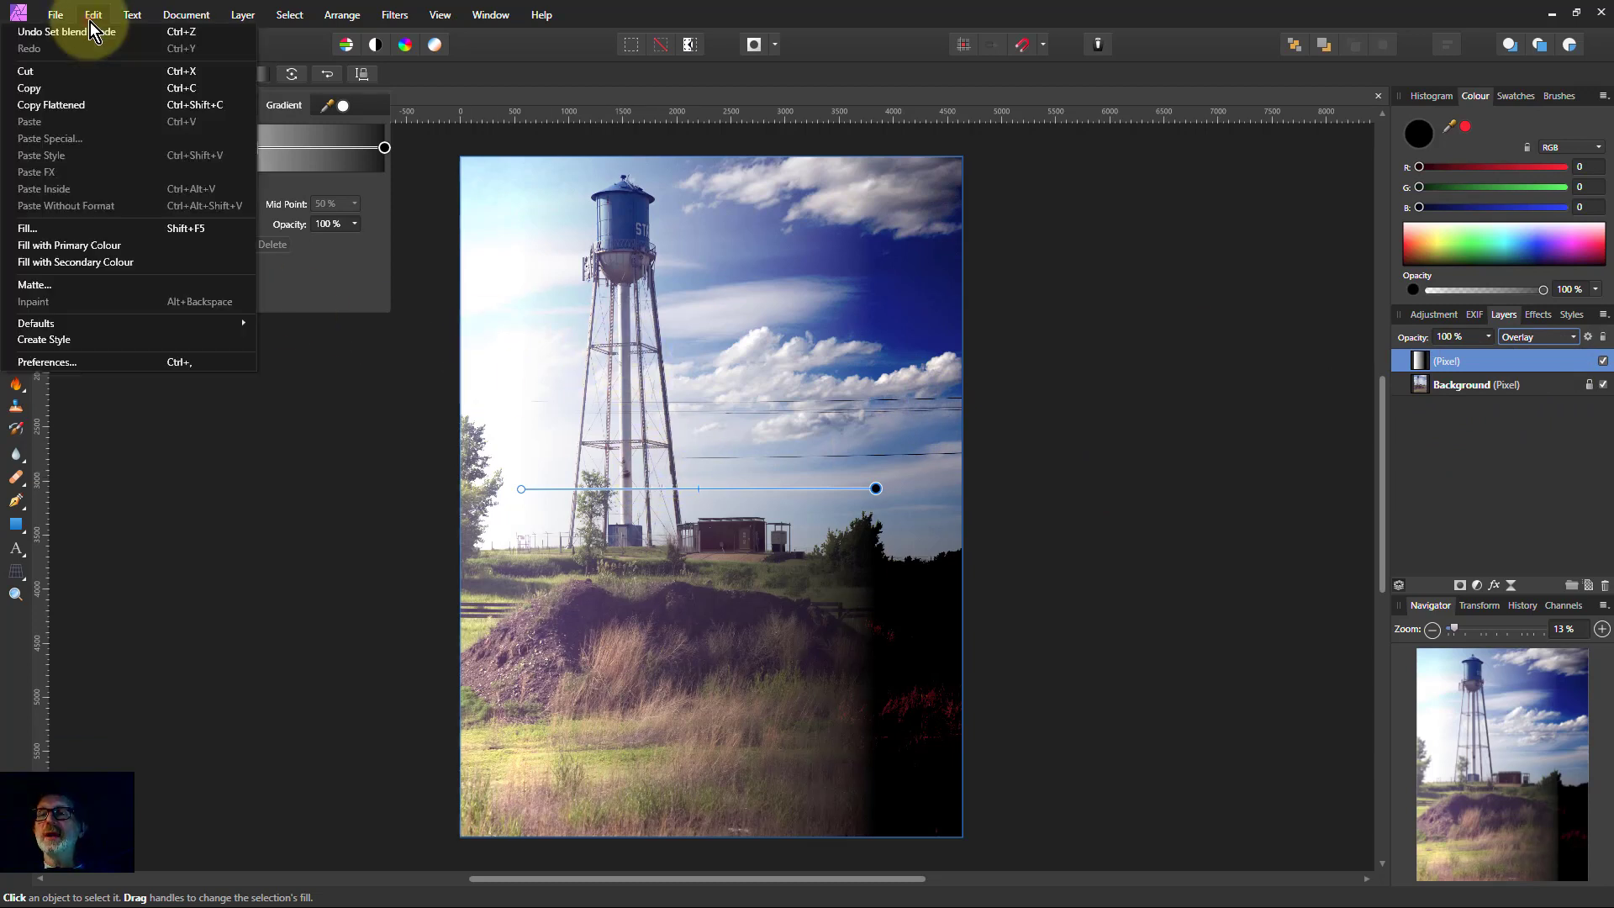
{"action": "left_click", "coordinate": [112, 234]}
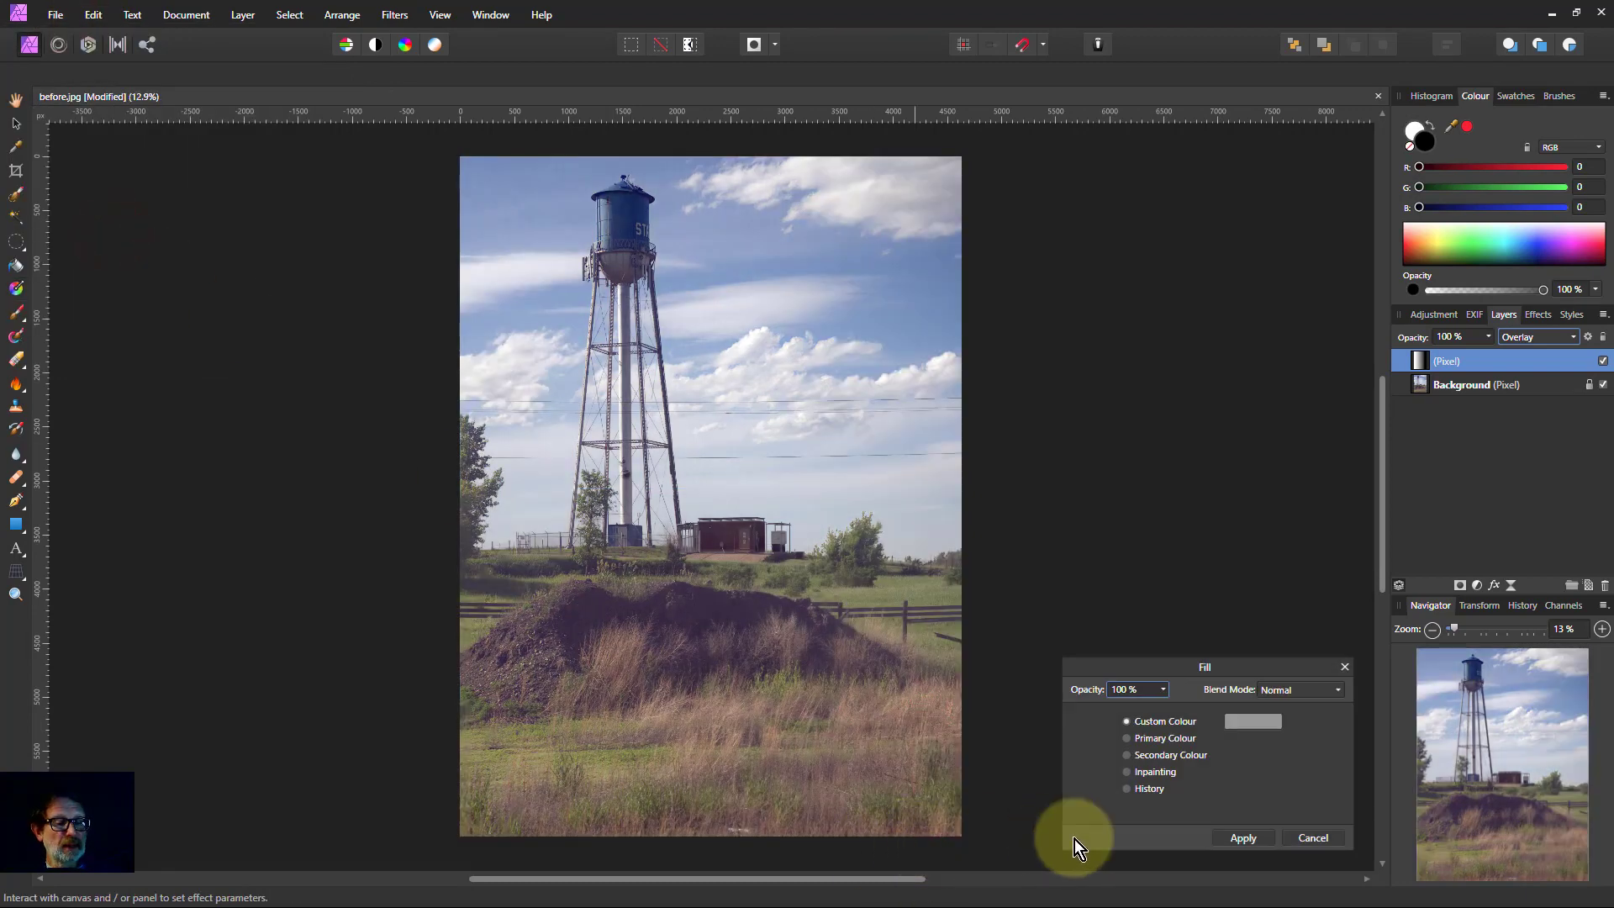
{"action": "left_click", "coordinate": [1242, 723]}
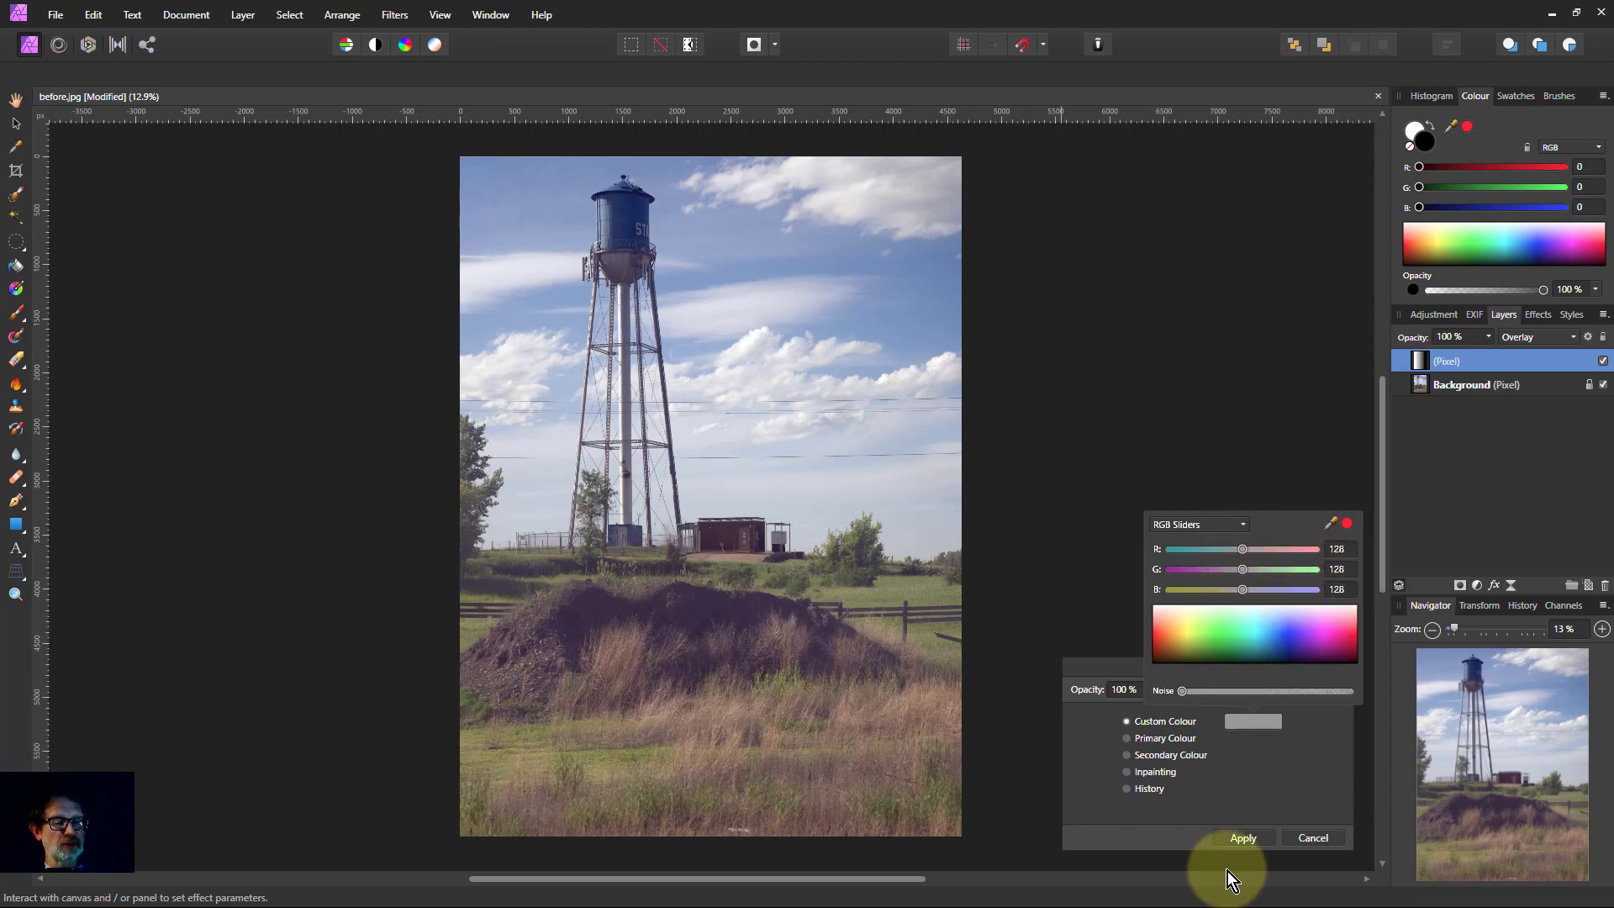
{"action": "left_click", "coordinate": [1244, 845]}
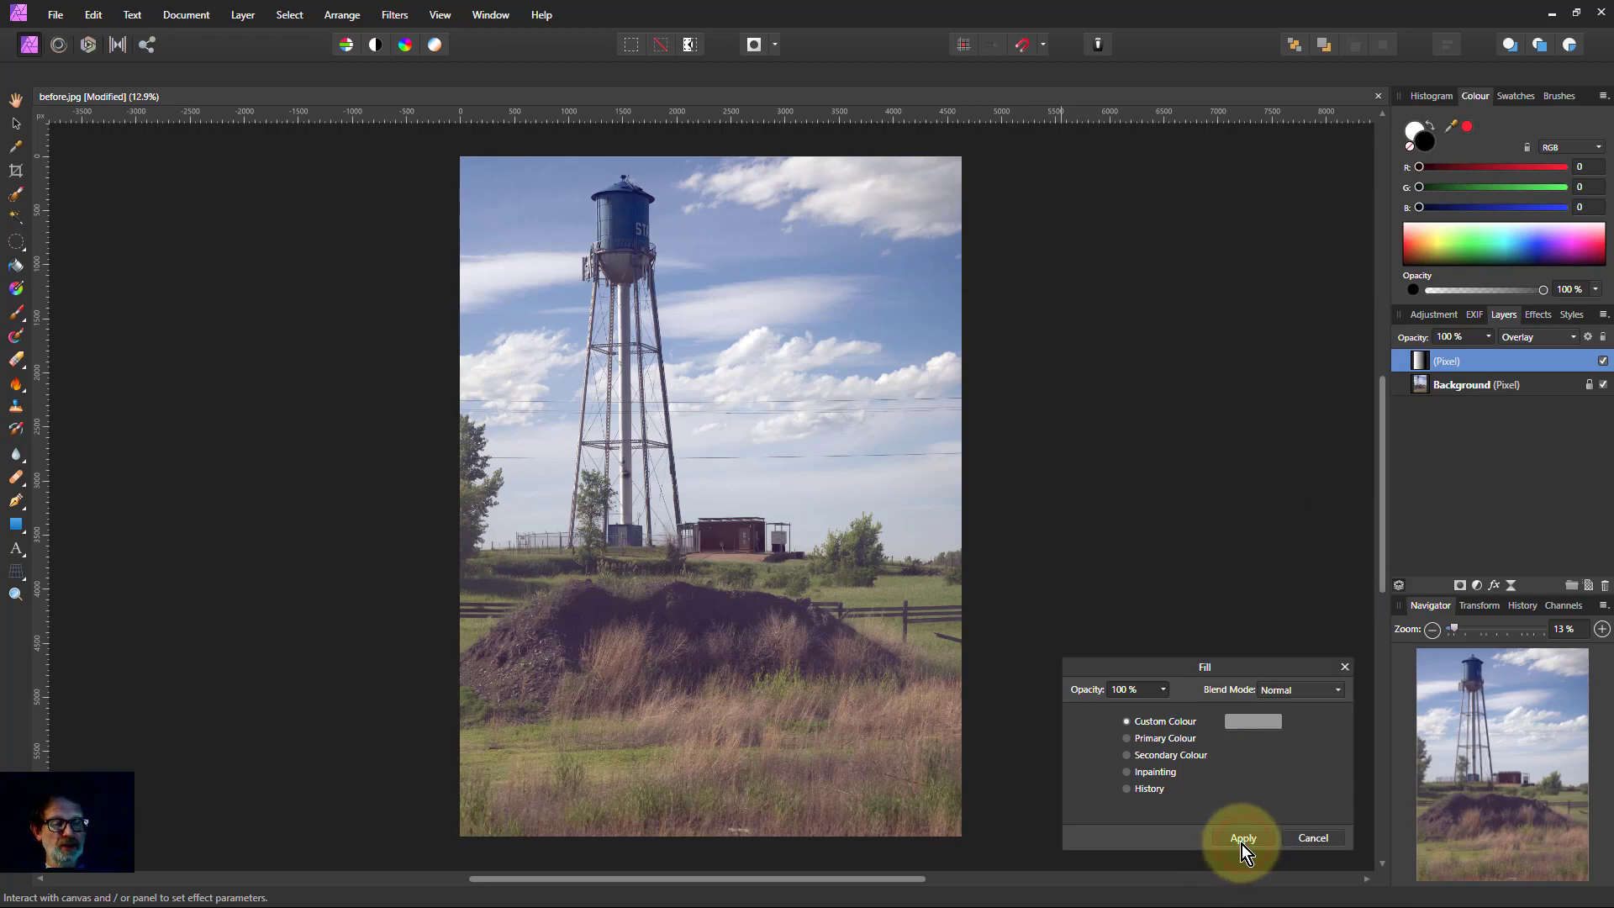
{"action": "left_click", "coordinate": [1243, 838]}
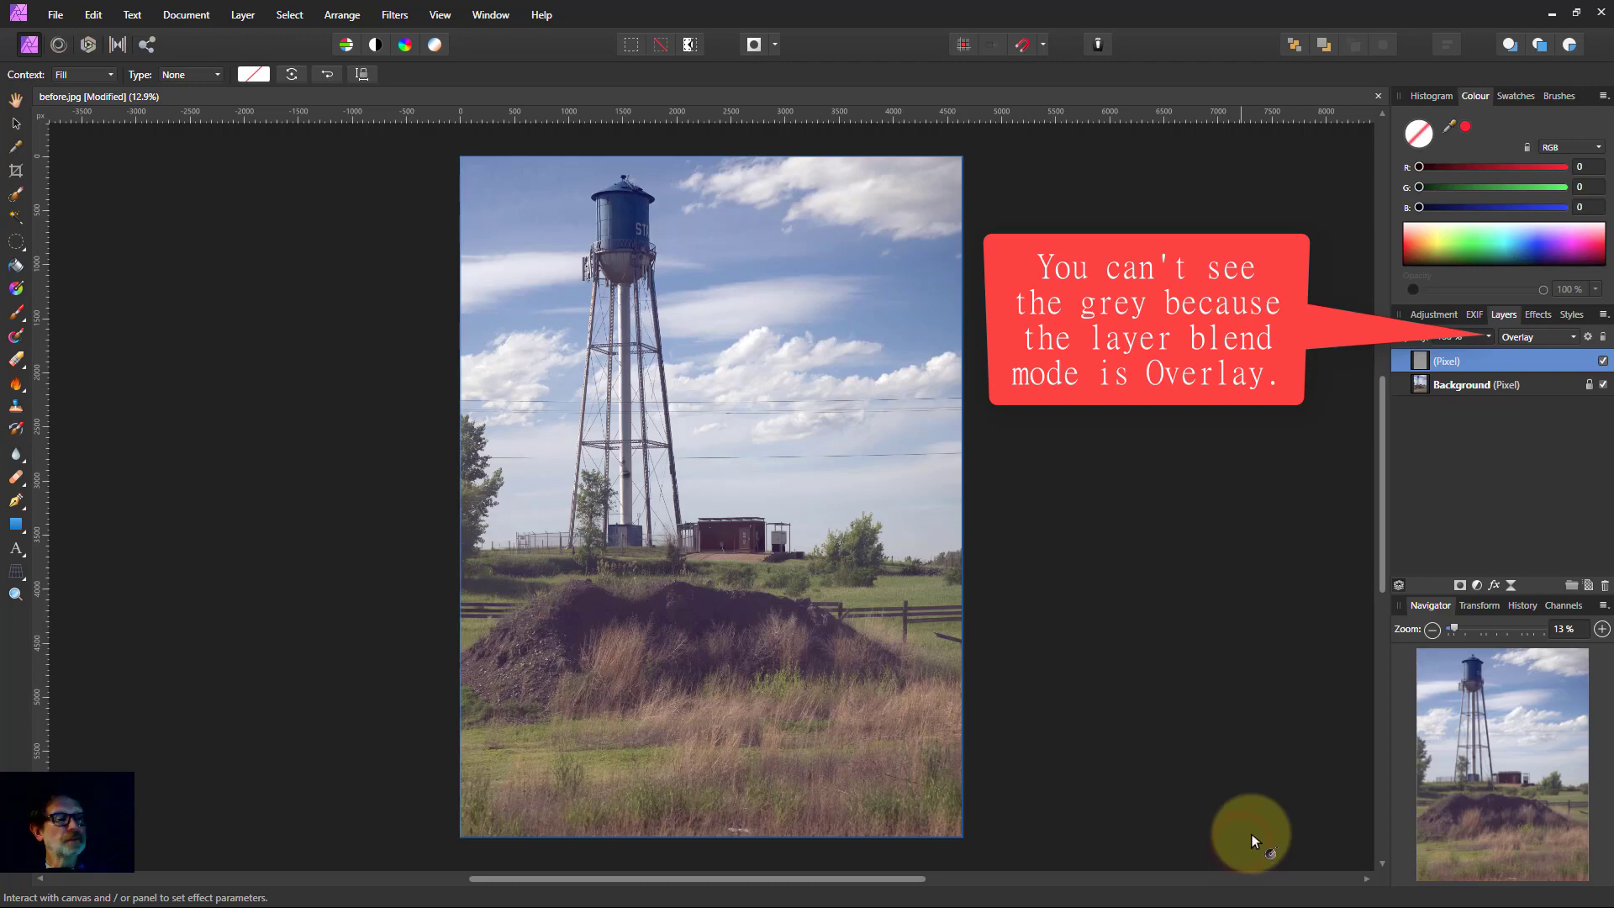
Hide and show the Background layer to examine the grey fill on its own
{"action": "left_click", "coordinate": [1602, 385]}
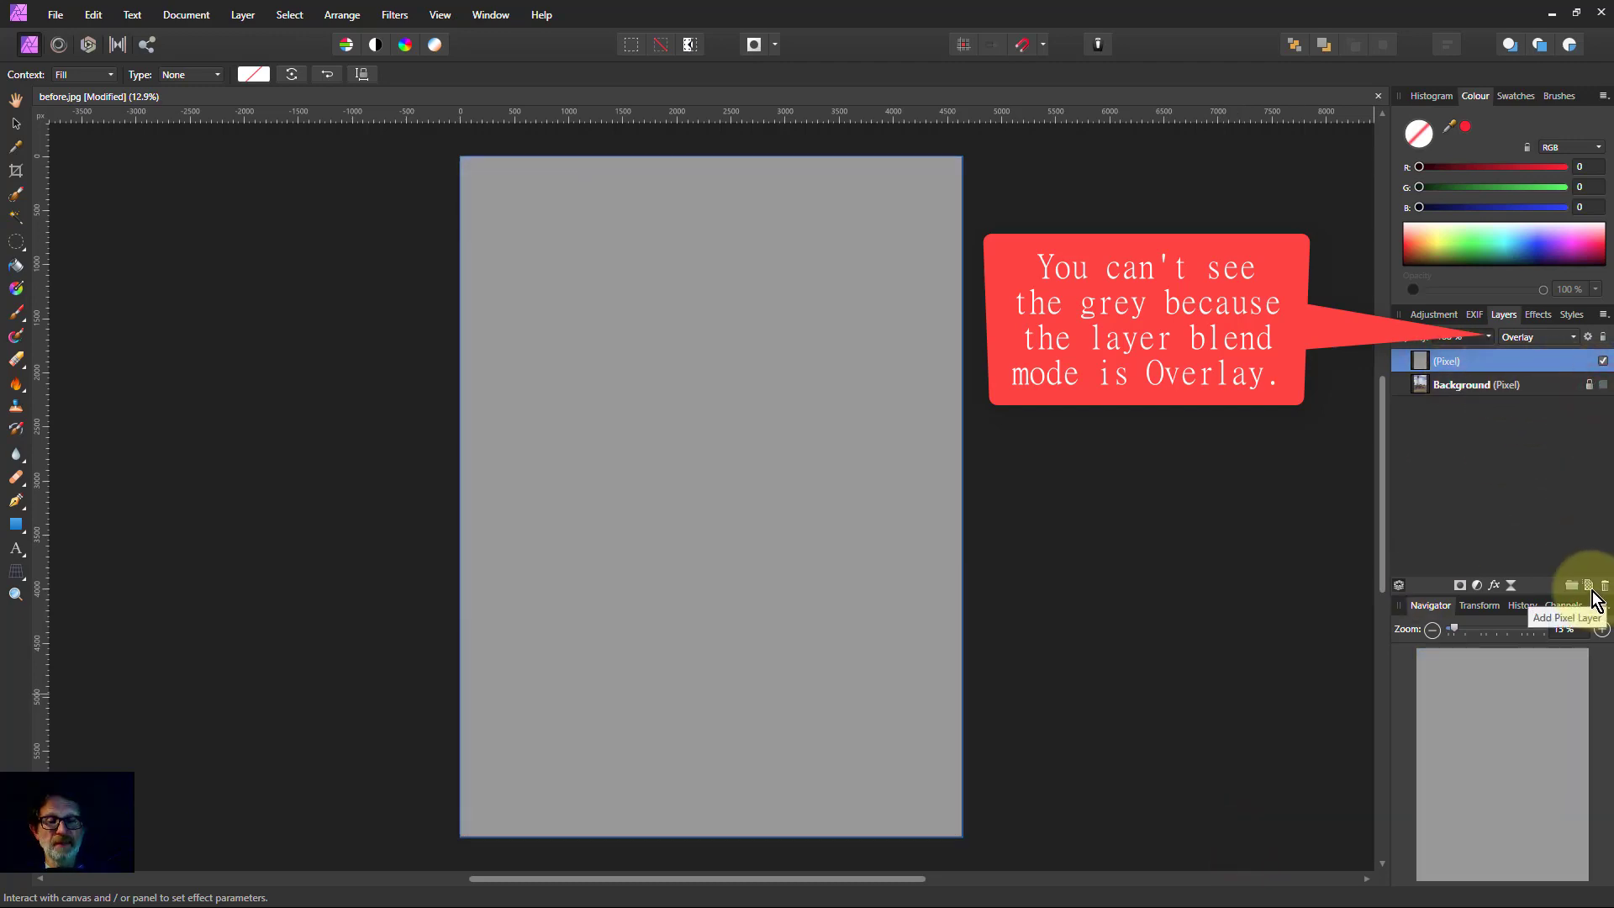
{"action": "left_click", "coordinate": [1603, 384]}
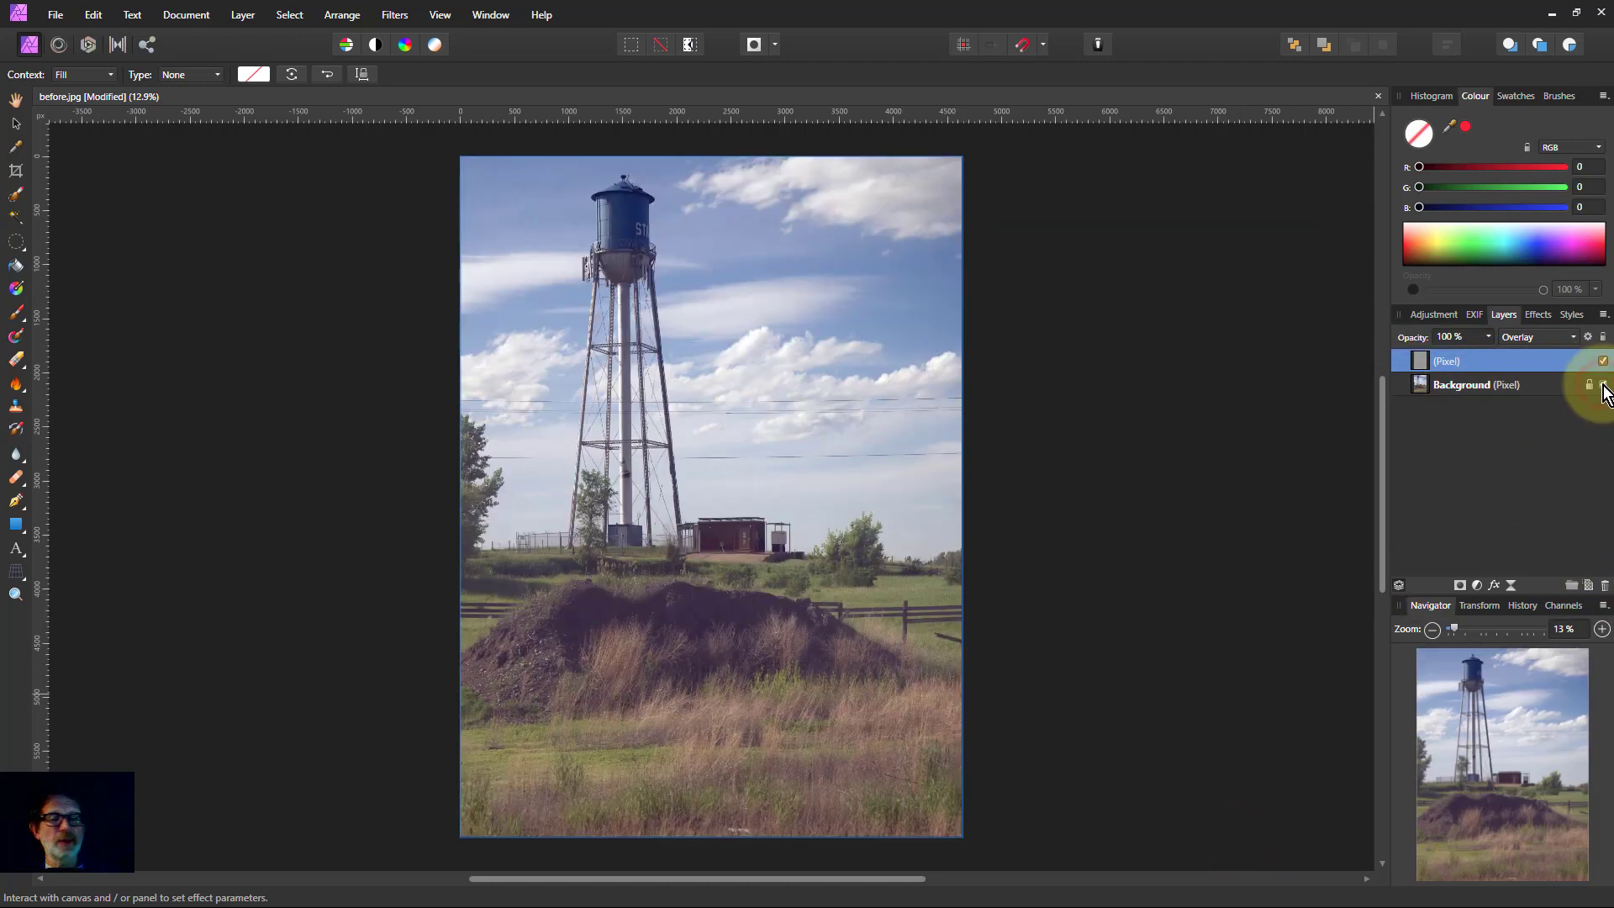
{"action": "left_click", "coordinate": [1603, 384]}
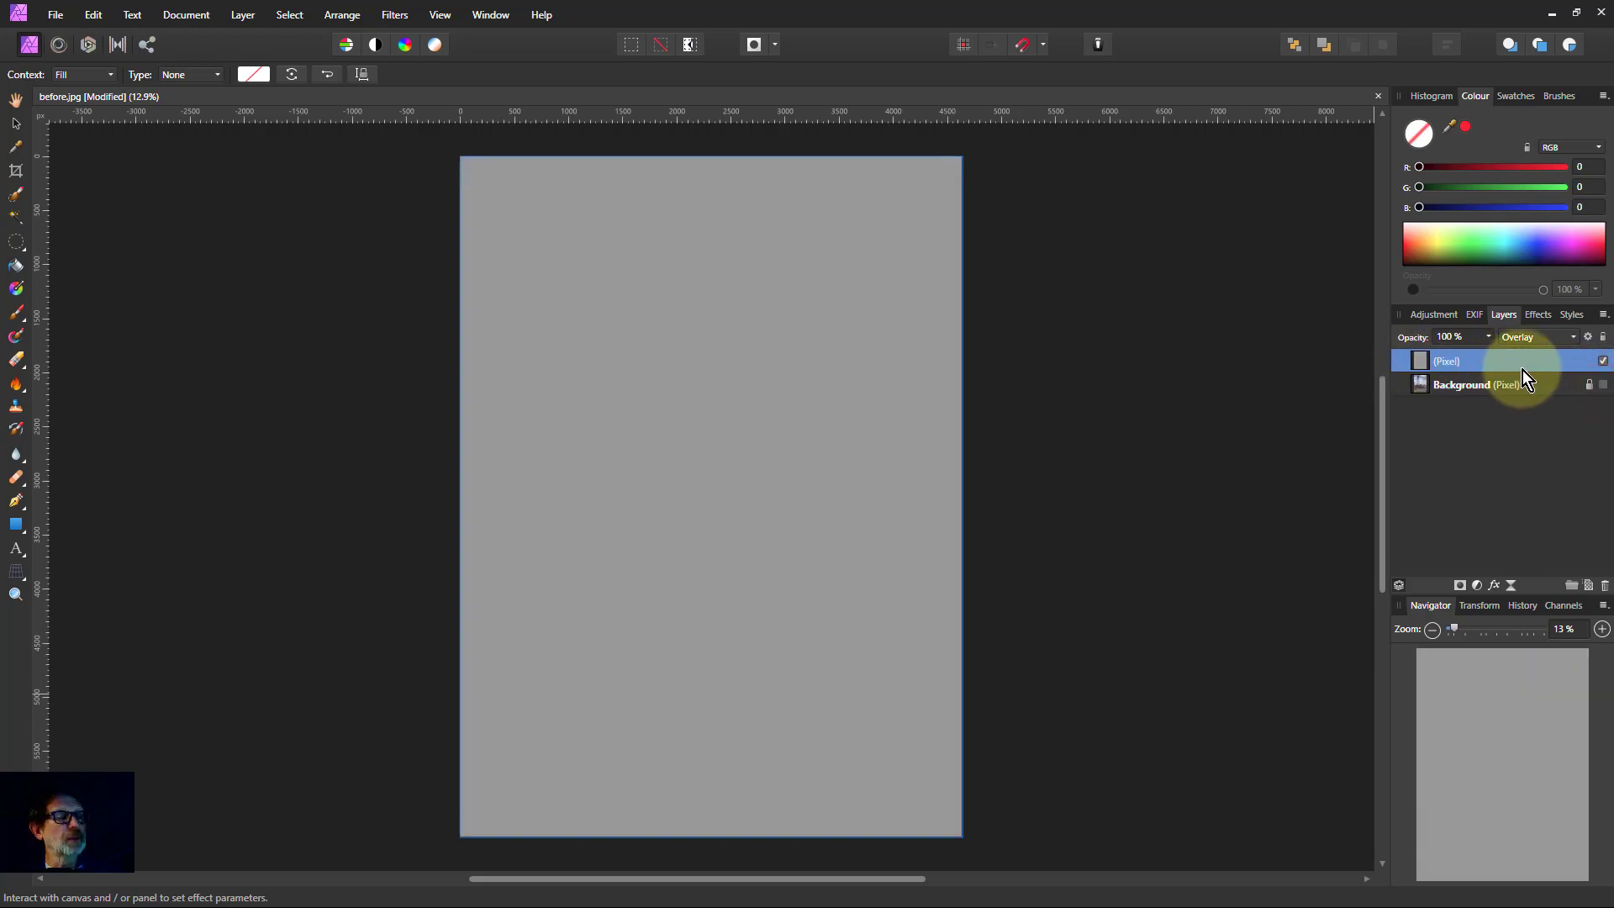
{"action": "left_click", "coordinate": [1602, 384]}
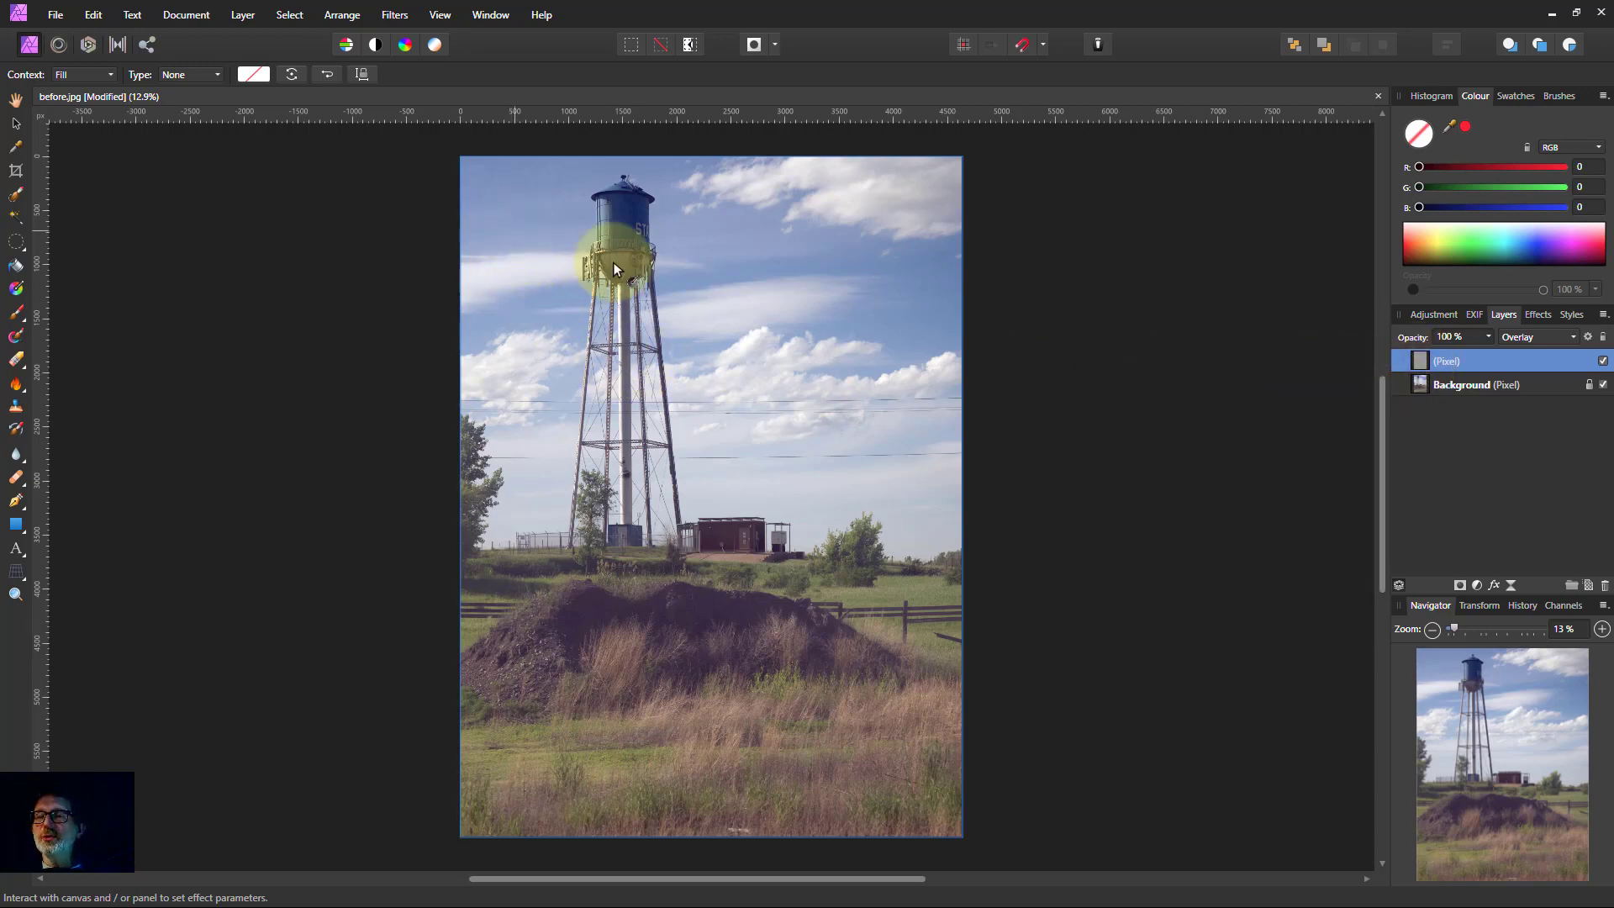
Activate the Paint Brush with white as the painting colour and enlarge the brush to 1310.5 px
{"action": "left_click", "coordinate": [17, 311]}
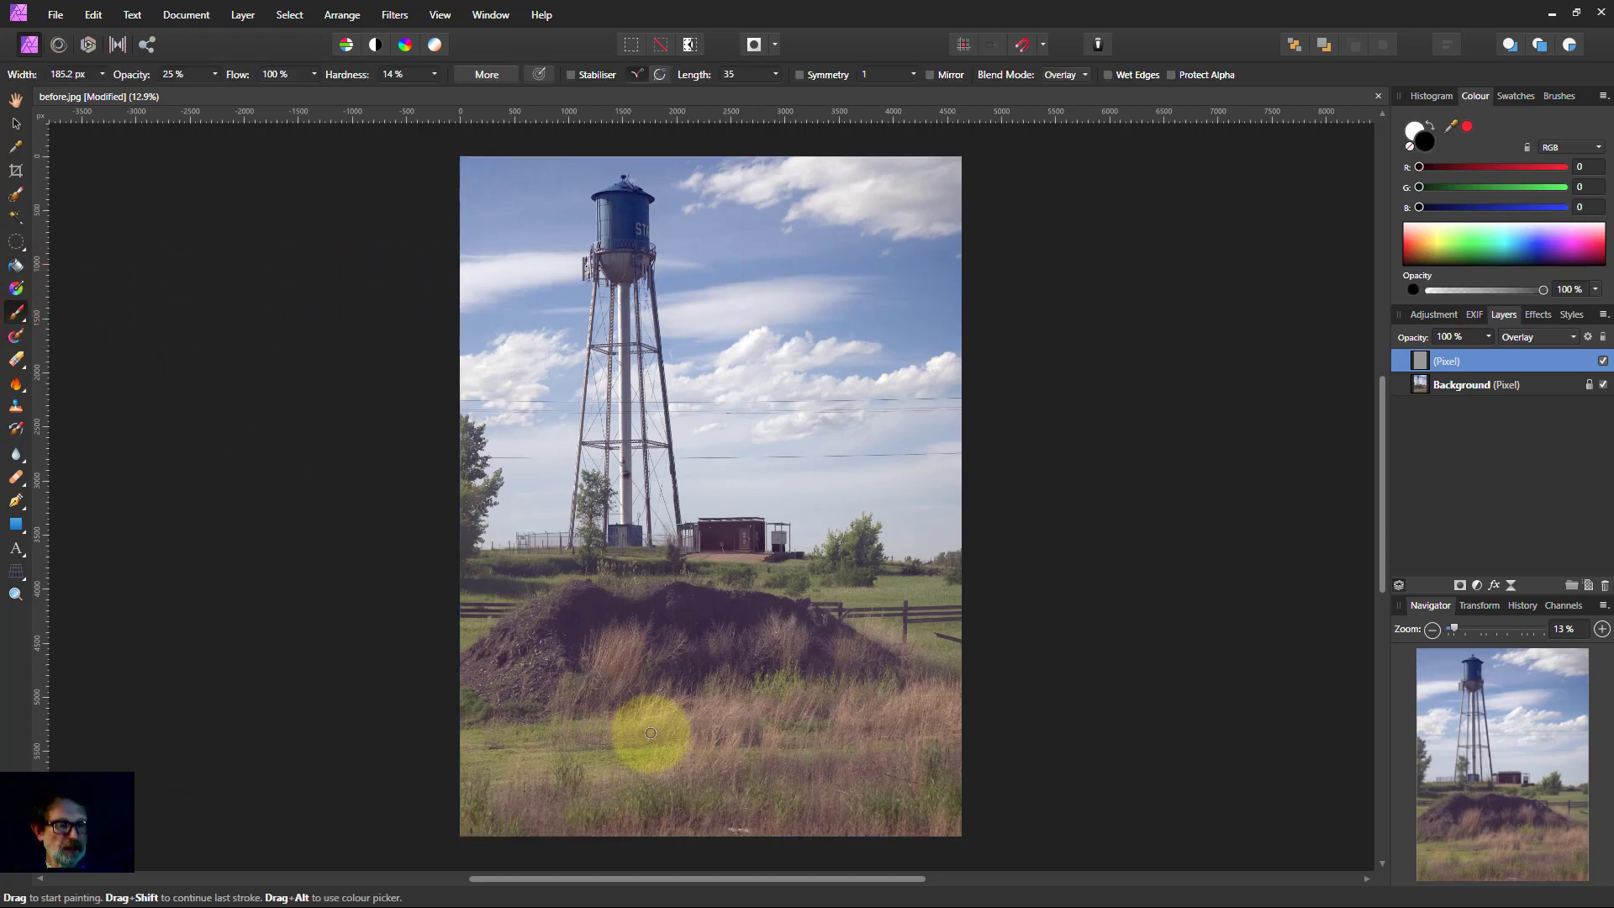
{"action": "left_click", "coordinate": [1429, 127]}
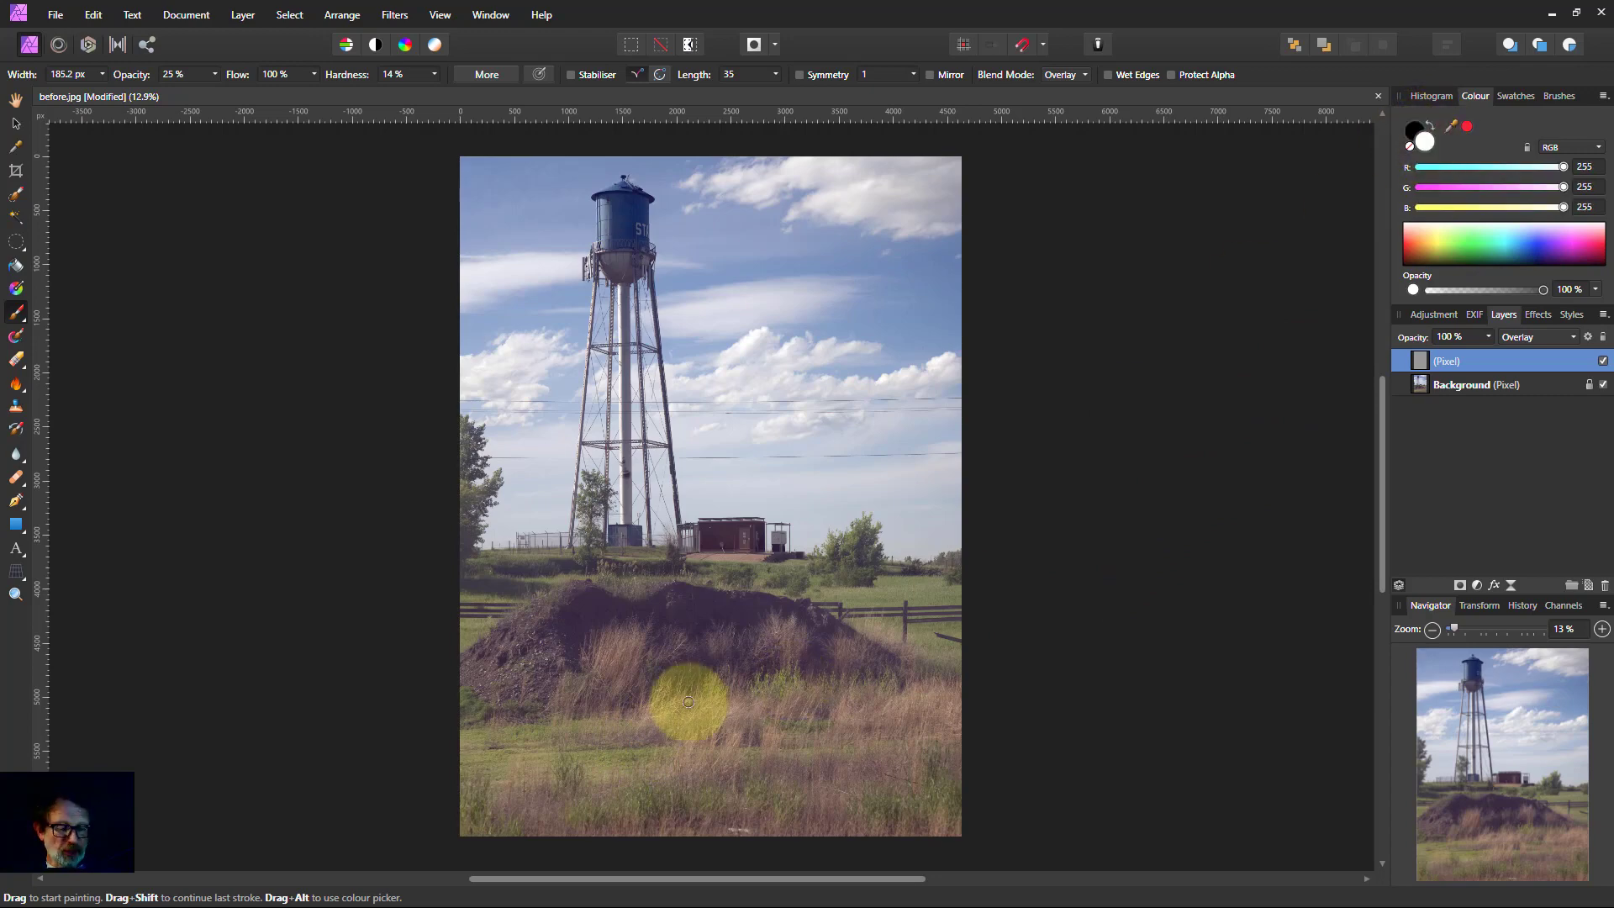
{"action": "key", "text": "bracketright"}
{"action": "key", "text": "bracketright"}
{"action": "key", "text": "bracketright"}
{"action": "key", "text": "bracketright"}
{"action": "key", "text": "bracketright"}
{"action": "key", "text": "bracketright"}
{"action": "key", "text": "bracketright"}
{"action": "key", "text": "bracketright"}
{"action": "key", "text": "bracketright"}
{"action": "key", "text": "bracketright"}
{"action": "key", "text": "bracketright"}
{"action": "key", "text": "bracketright"}
{"action": "key", "text": "bracketright"}
{"action": "key", "text": "bracketright"}
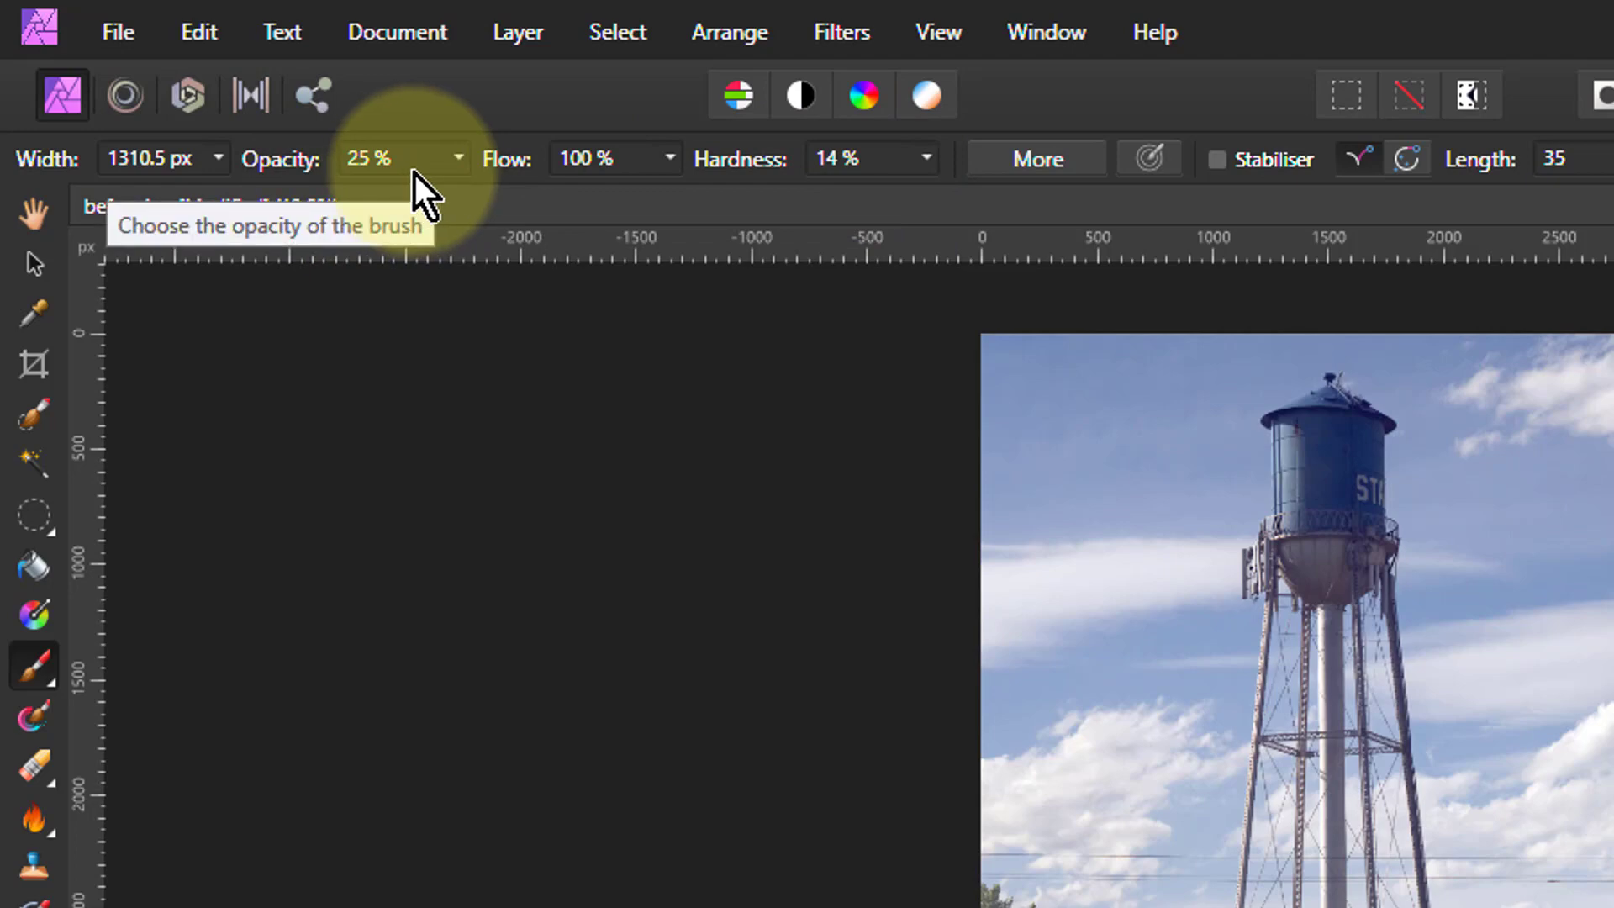
Try a white stroke across the foreground grass at 100% brush opacity and undo it
{"action": "left_click", "coordinate": [458, 159]}
{"action": "left_click_drag", "start_coordinate": [464, 195], "coordinate": [780, 200]}
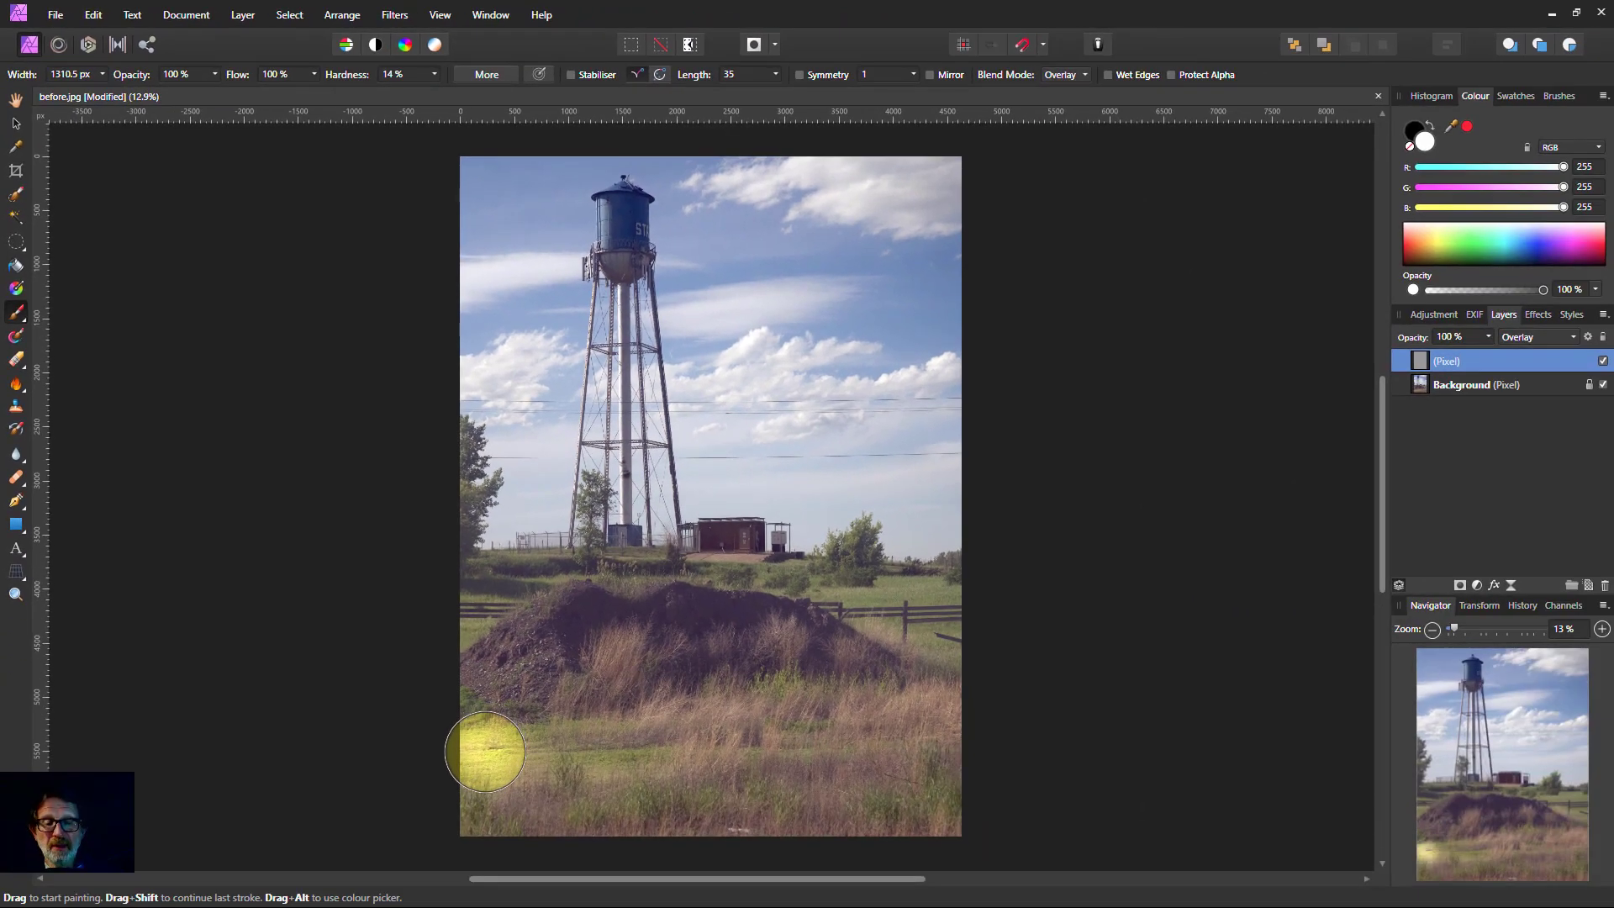
{"action": "left_click_drag", "start_coordinate": [485, 752], "coordinate": [849, 732]}
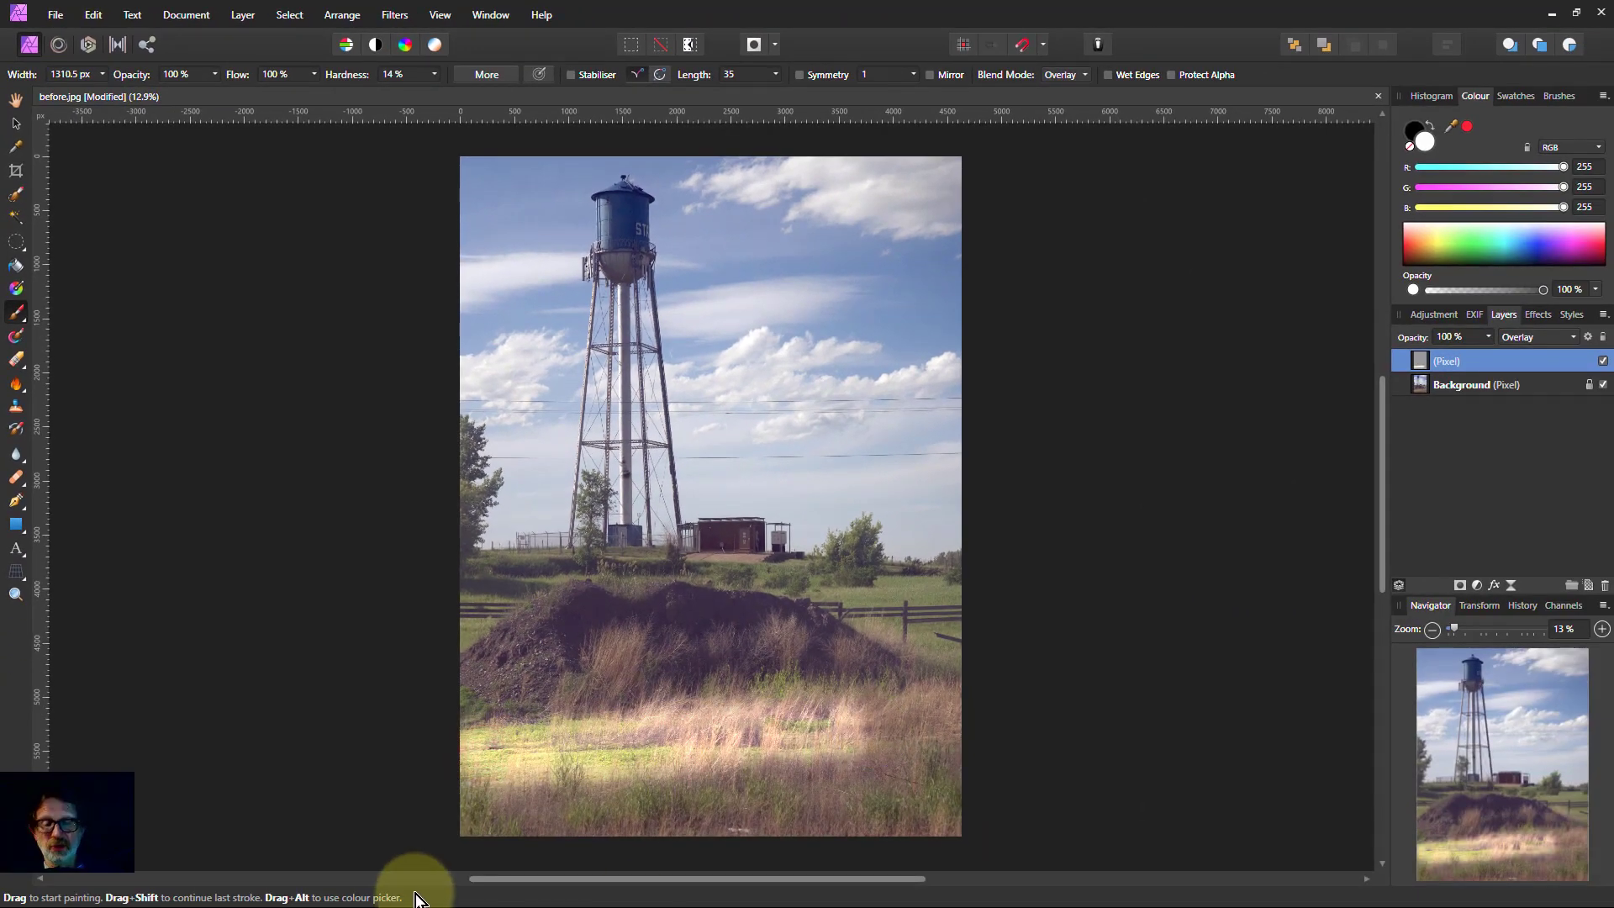
{"action": "key", "text": "ctrl+z"}
{"action": "key", "text": "ctrl+z"}
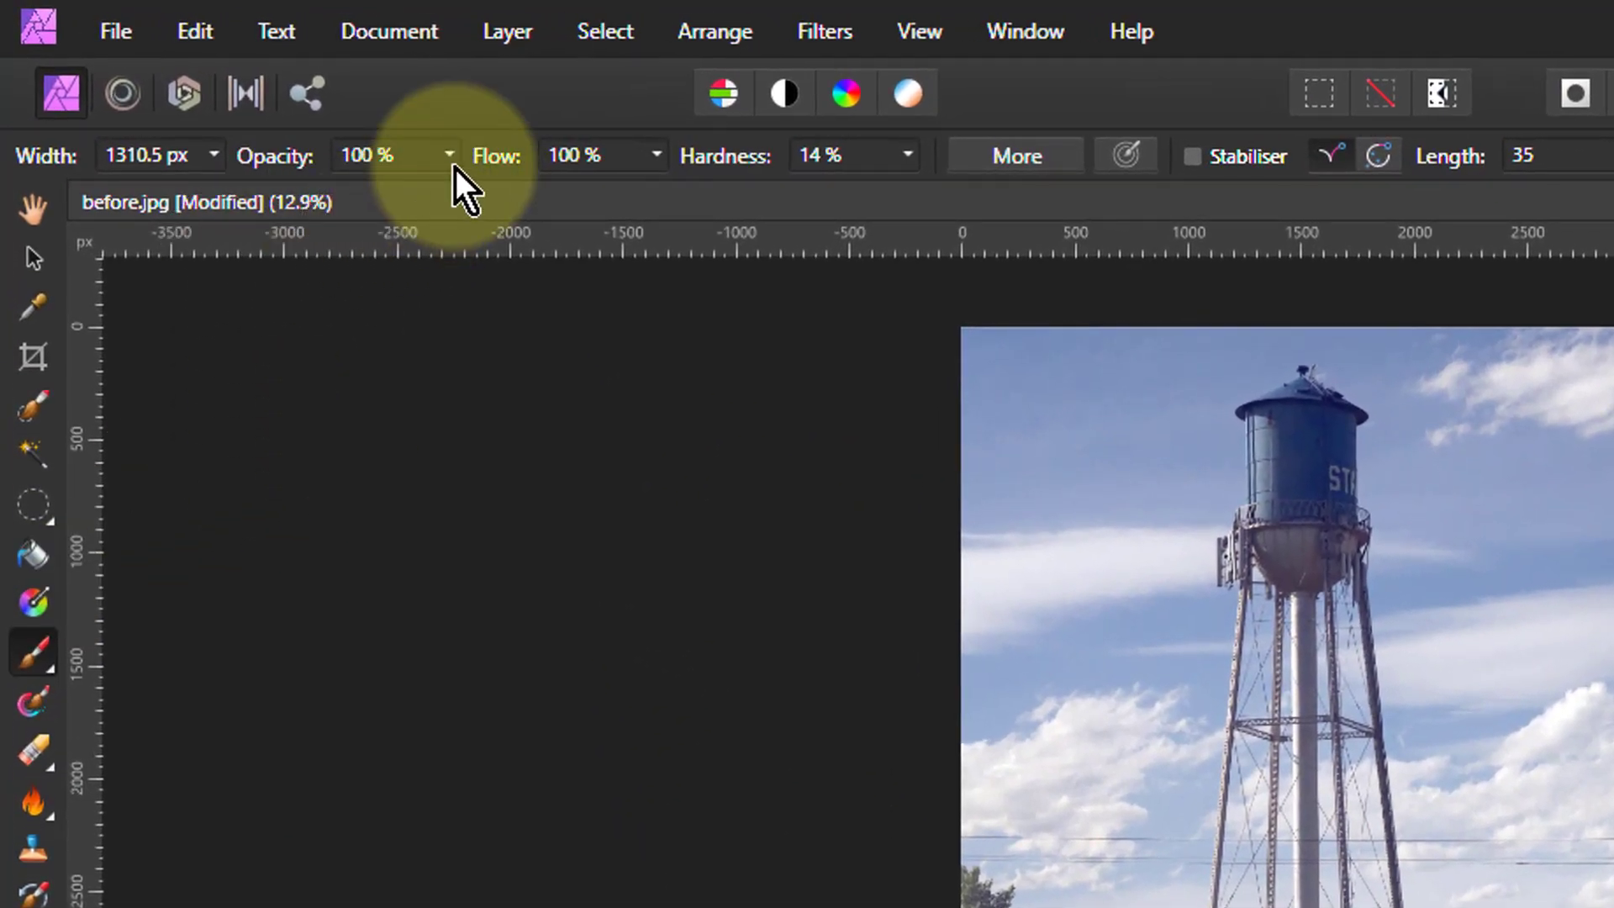
Lower the brush opacity to 12% and paint white across the foreground grass to dodge it
{"action": "mouse_move", "coordinate": [454, 167]}
{"action": "left_mouse_down"}
{"action": "mouse_move", "coordinate": [454, 205]}
{"action": "mouse_move", "coordinate": [242, 204]}
{"action": "left_mouse_up"}
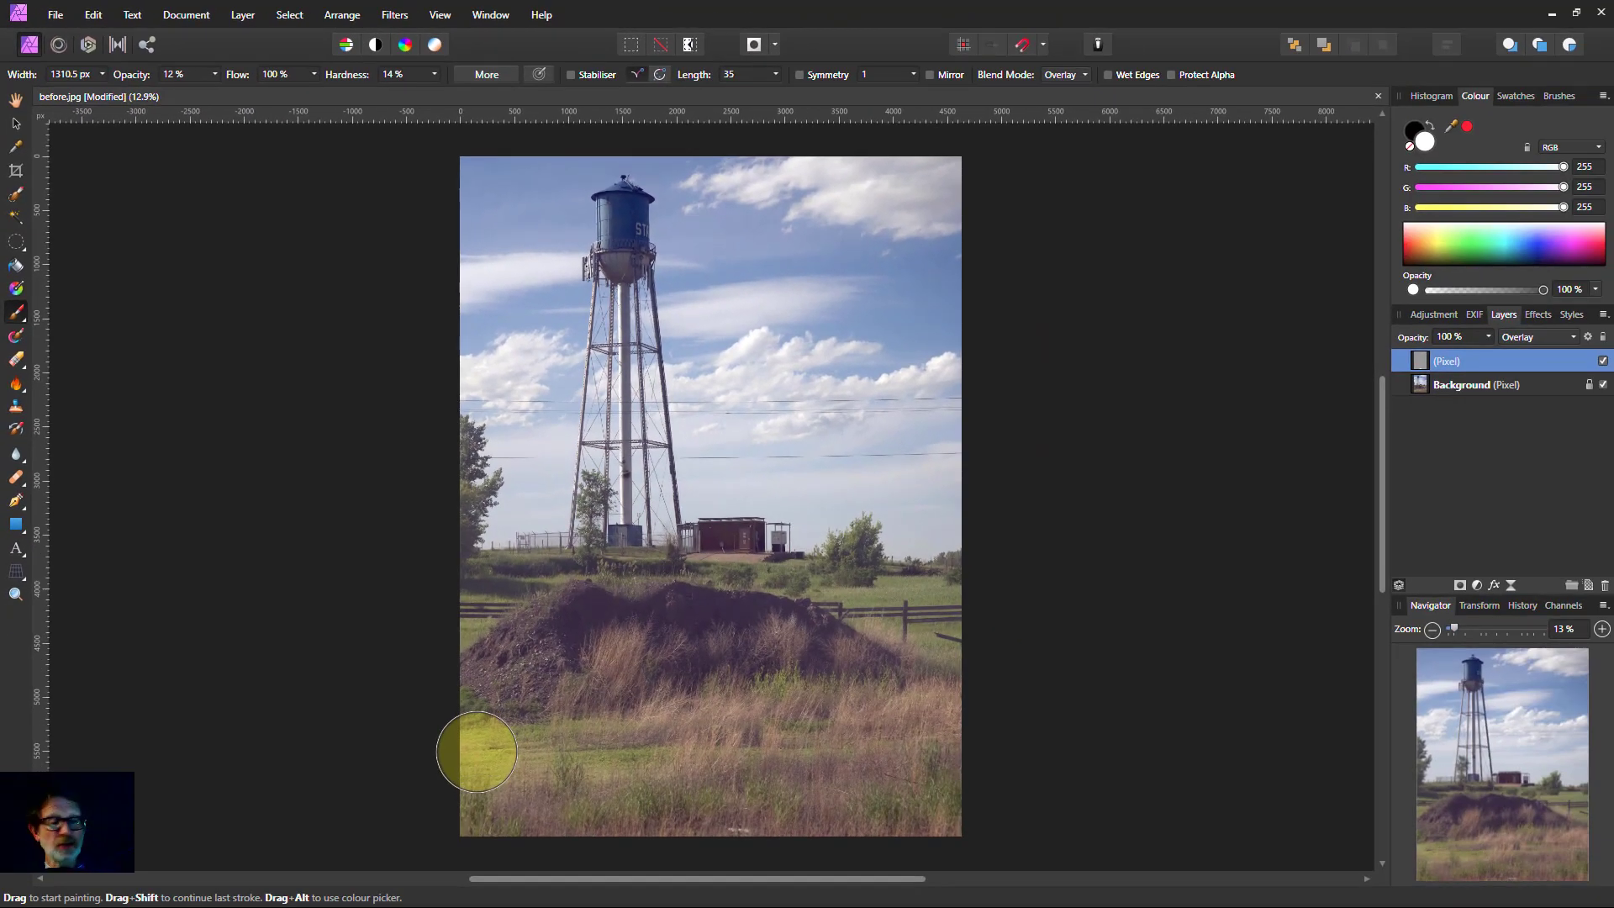
{"action": "left_click_drag", "start_coordinate": [476, 751], "coordinate": [825, 738]}
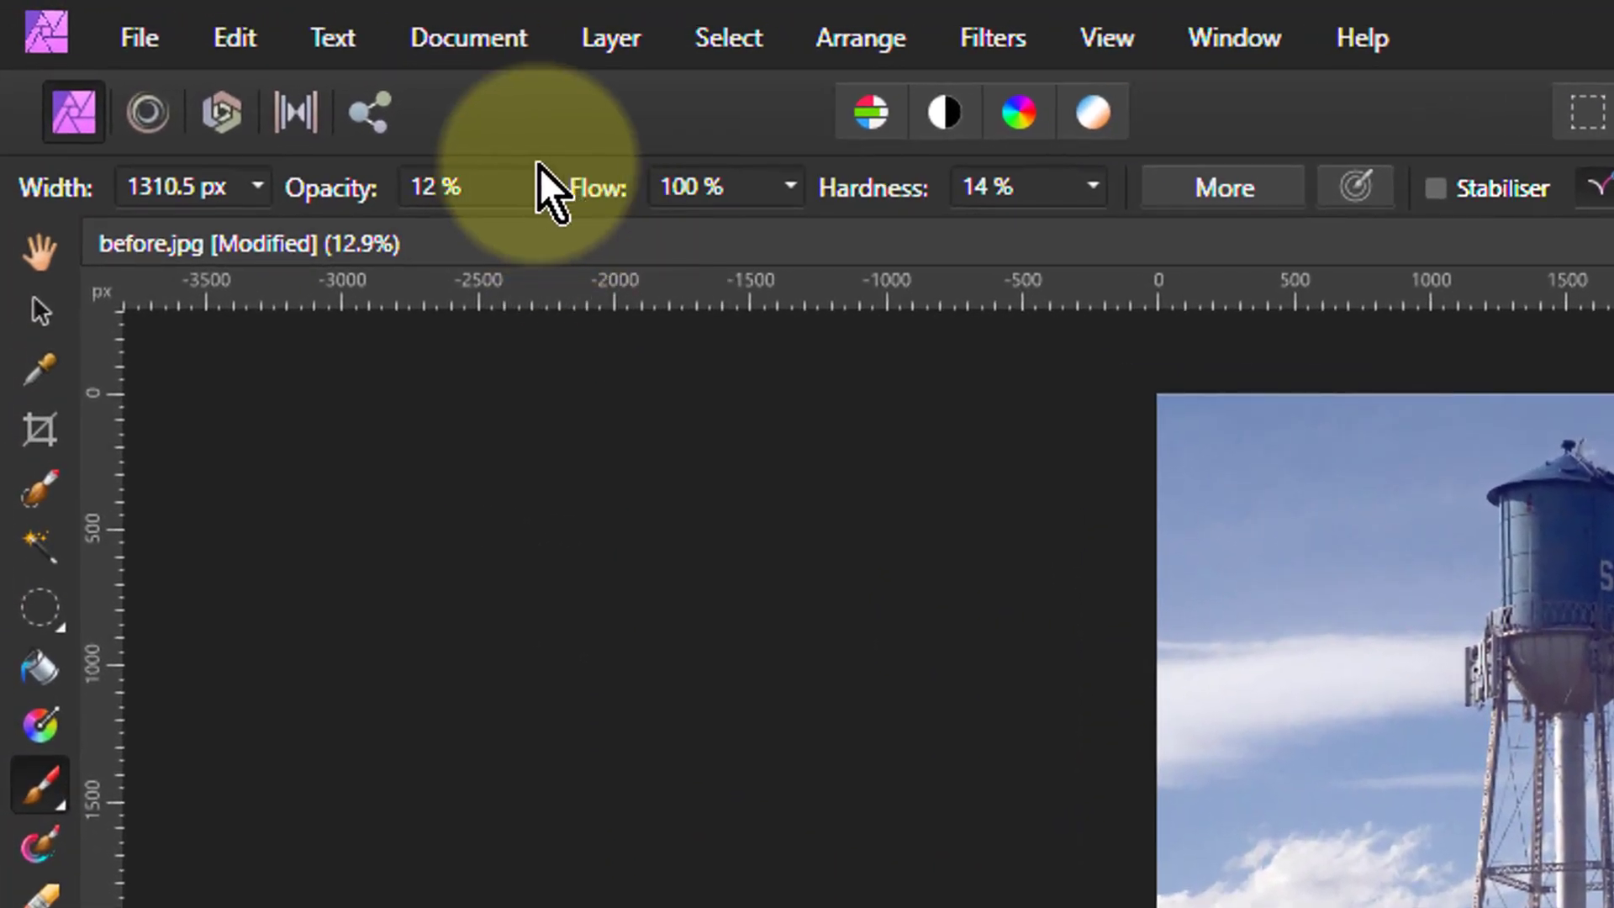
Set the brush opacity to 25% and the grey Overlay layer's opacity to 50%
{"action": "left_click_drag", "start_coordinate": [552, 200], "coordinate": [585, 239]}
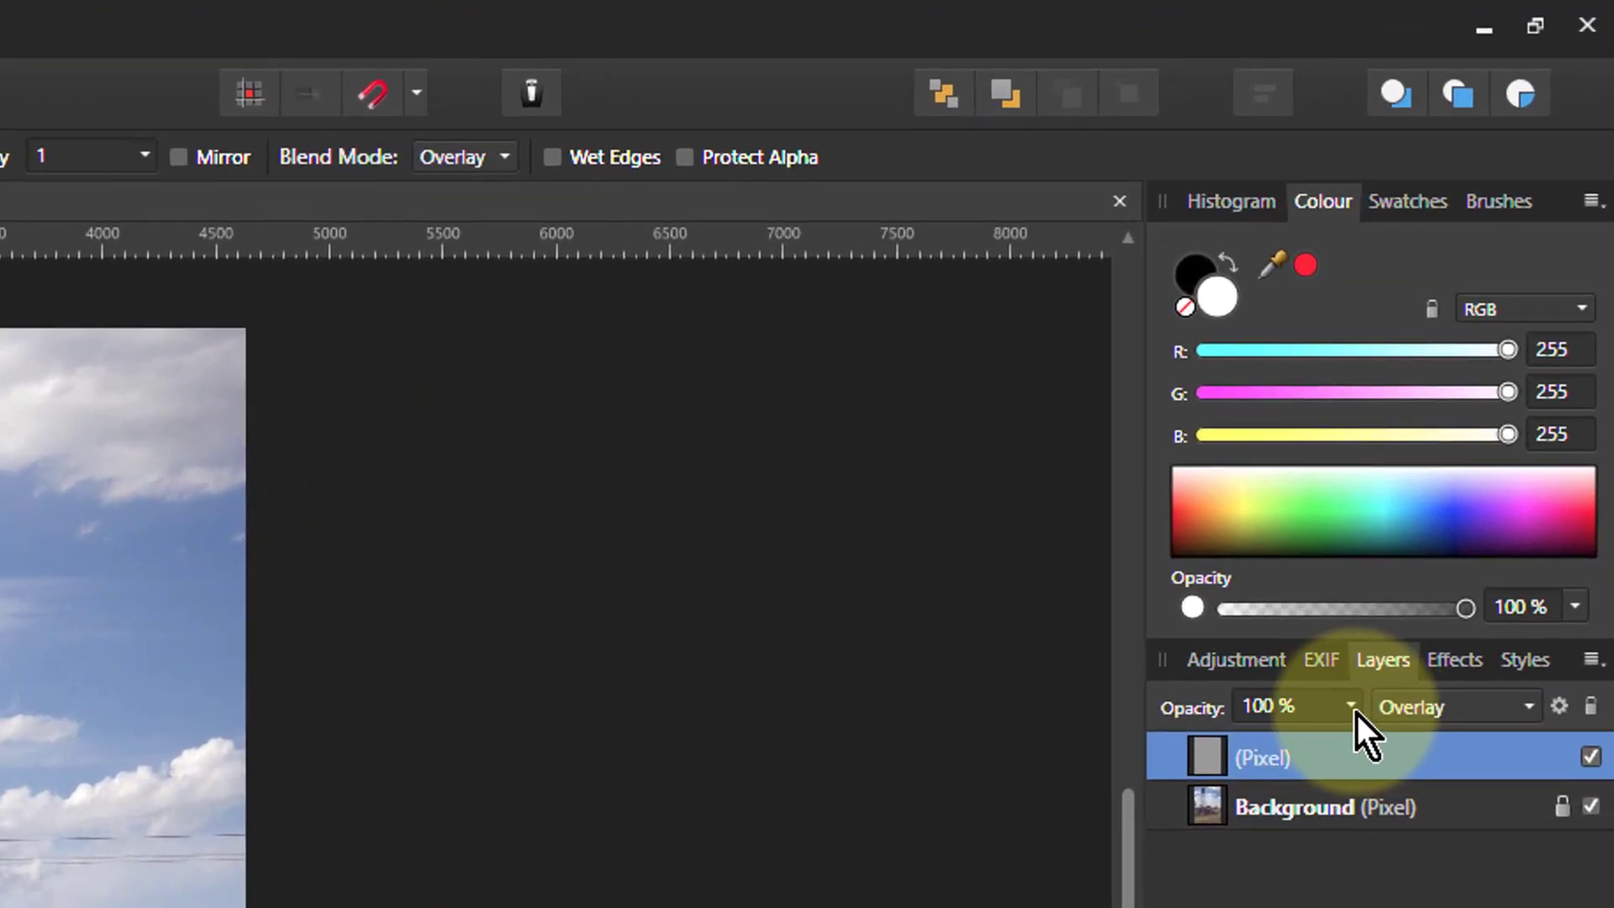
{"action": "left_click_drag", "start_coordinate": [1357, 714], "coordinate": [1238, 768]}
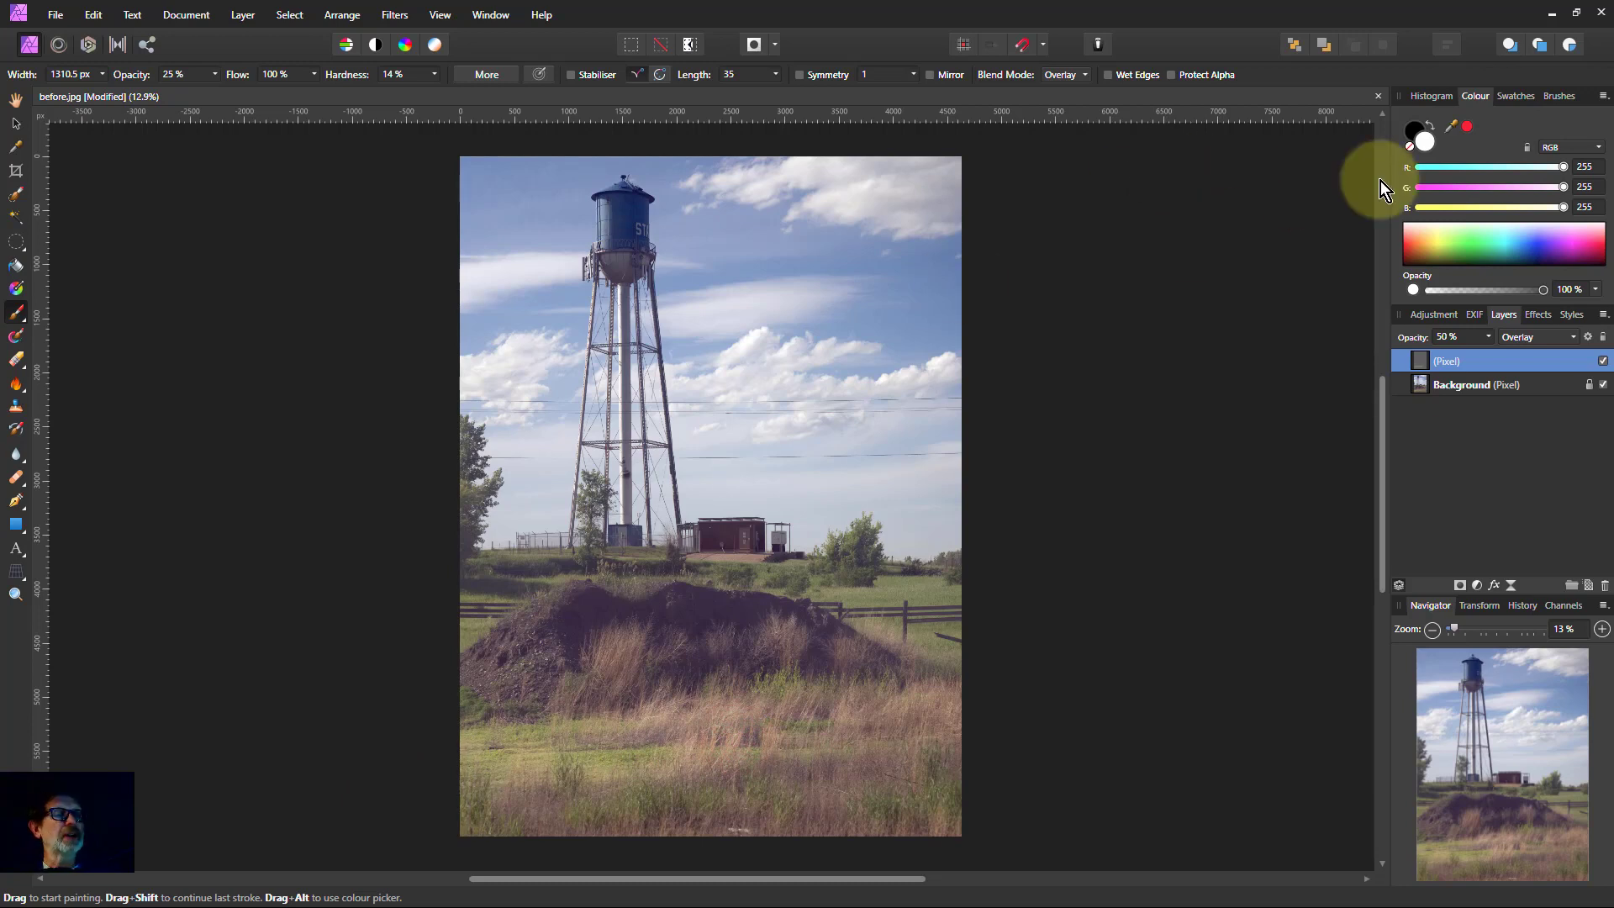
Swap the painting colour back and forth between white and black, ending on white
{"action": "key", "text": "x"}
{"action": "key", "text": "x"}
{"action": "key", "text": "x"}
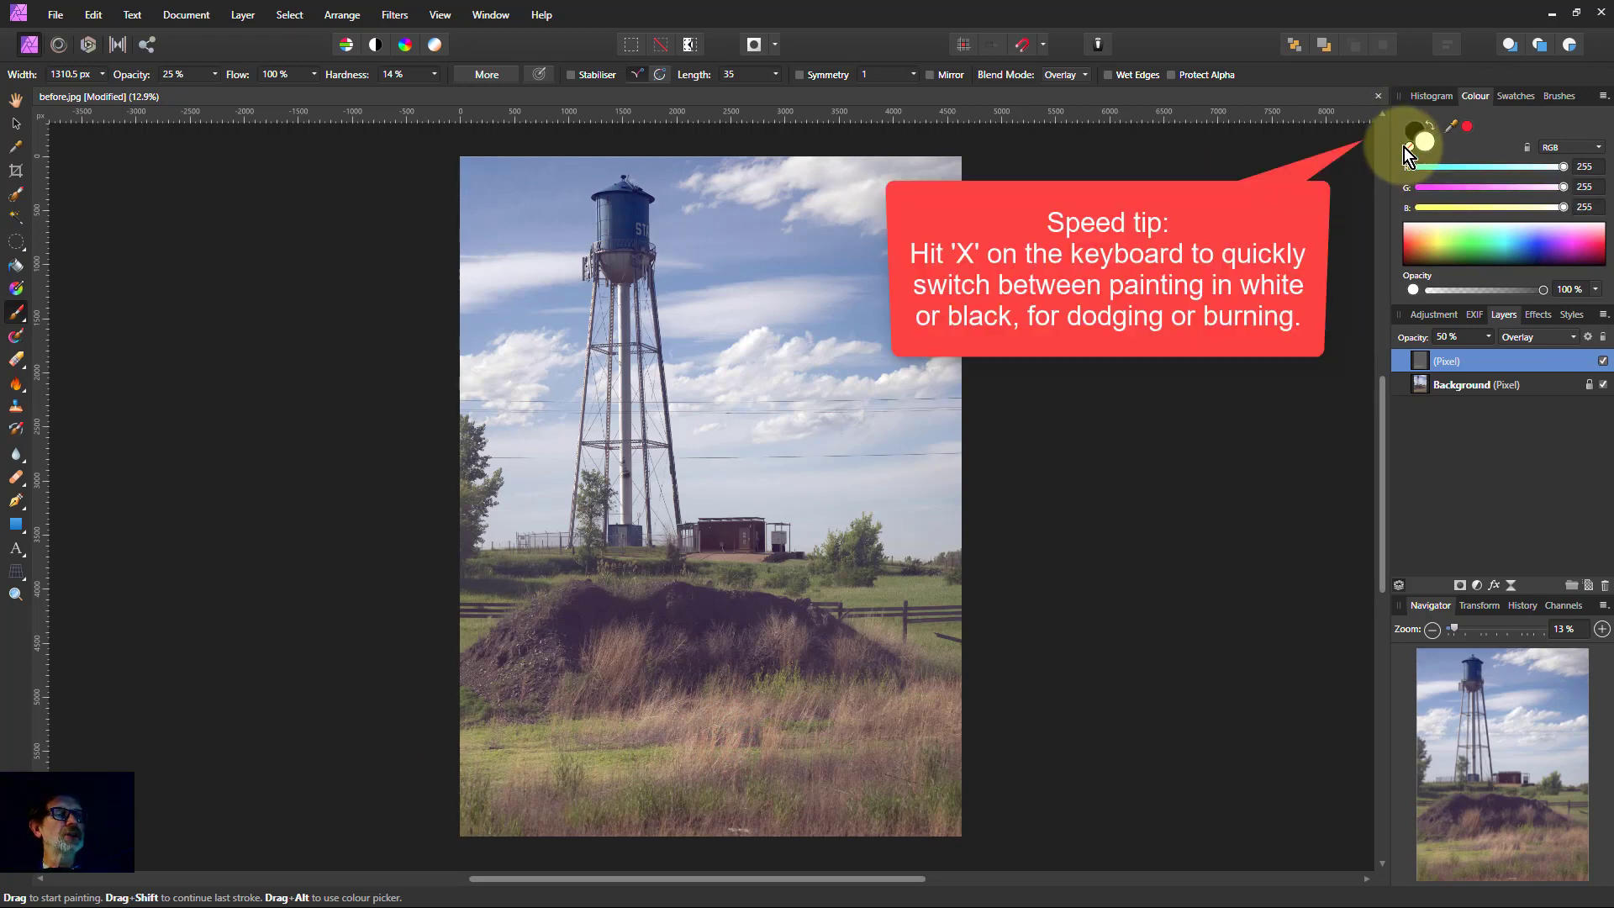
{"action": "key", "text": "x"}
{"action": "key", "text": "x"}
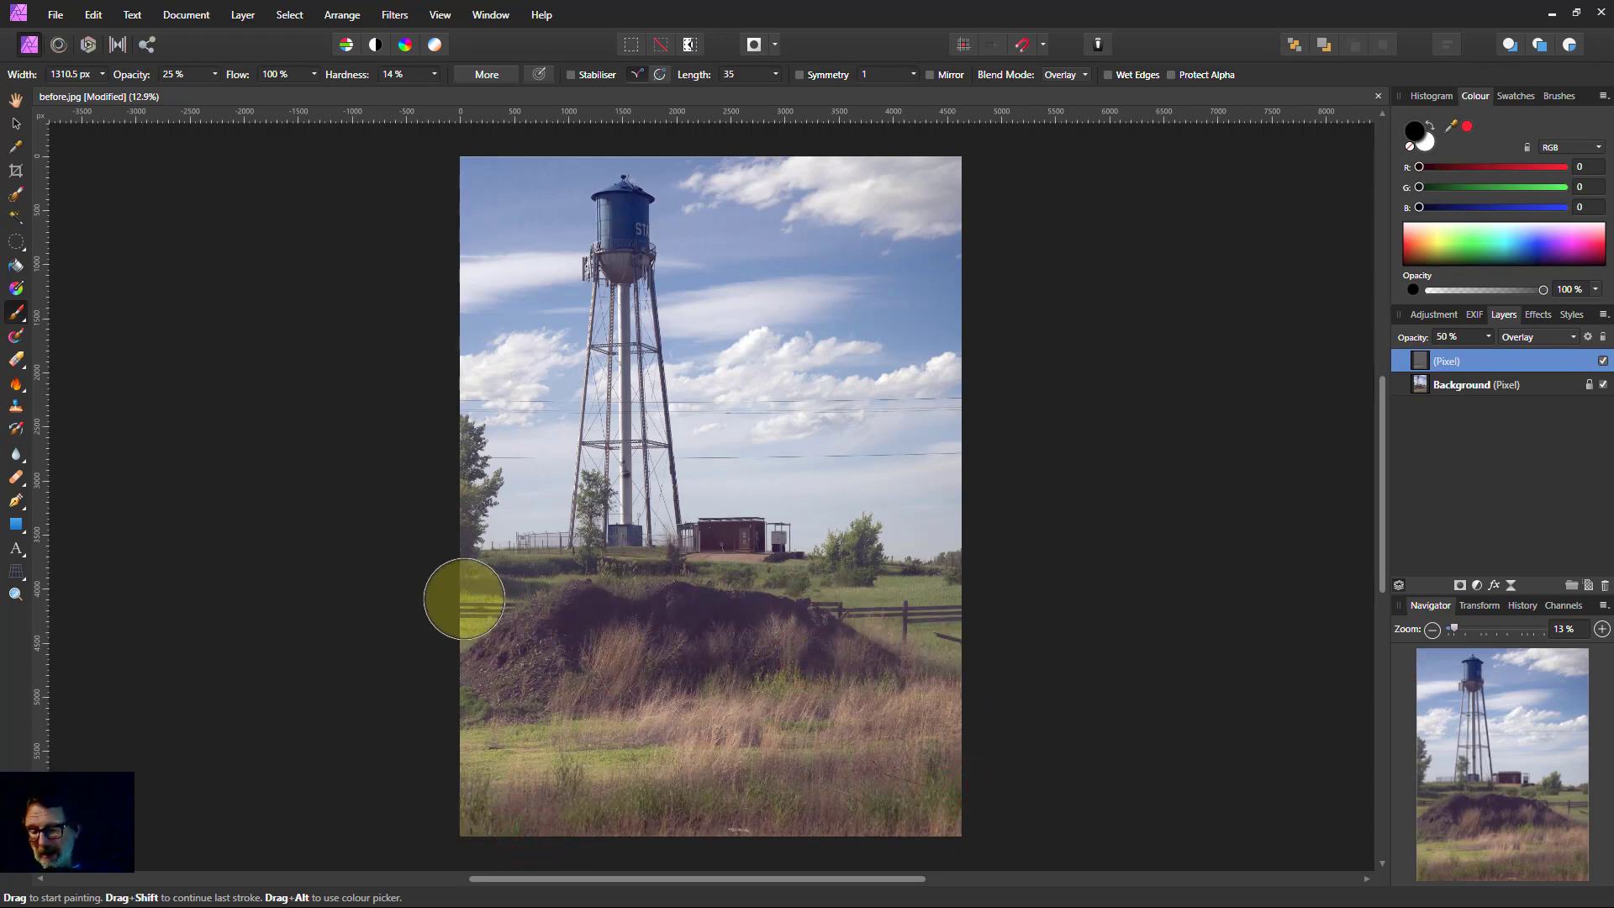
{"action": "key", "text": "x"}
Dodge the field along the fence and the tree at the photo's left edge with white strokes
{"action": "mouse_move", "coordinate": [467, 597]}
{"action": "left_mouse_down"}
{"action": "mouse_move", "coordinate": [662, 550]}
{"action": "mouse_move", "coordinate": [897, 558]}
{"action": "mouse_move", "coordinate": [947, 601]}
{"action": "left_mouse_up"}
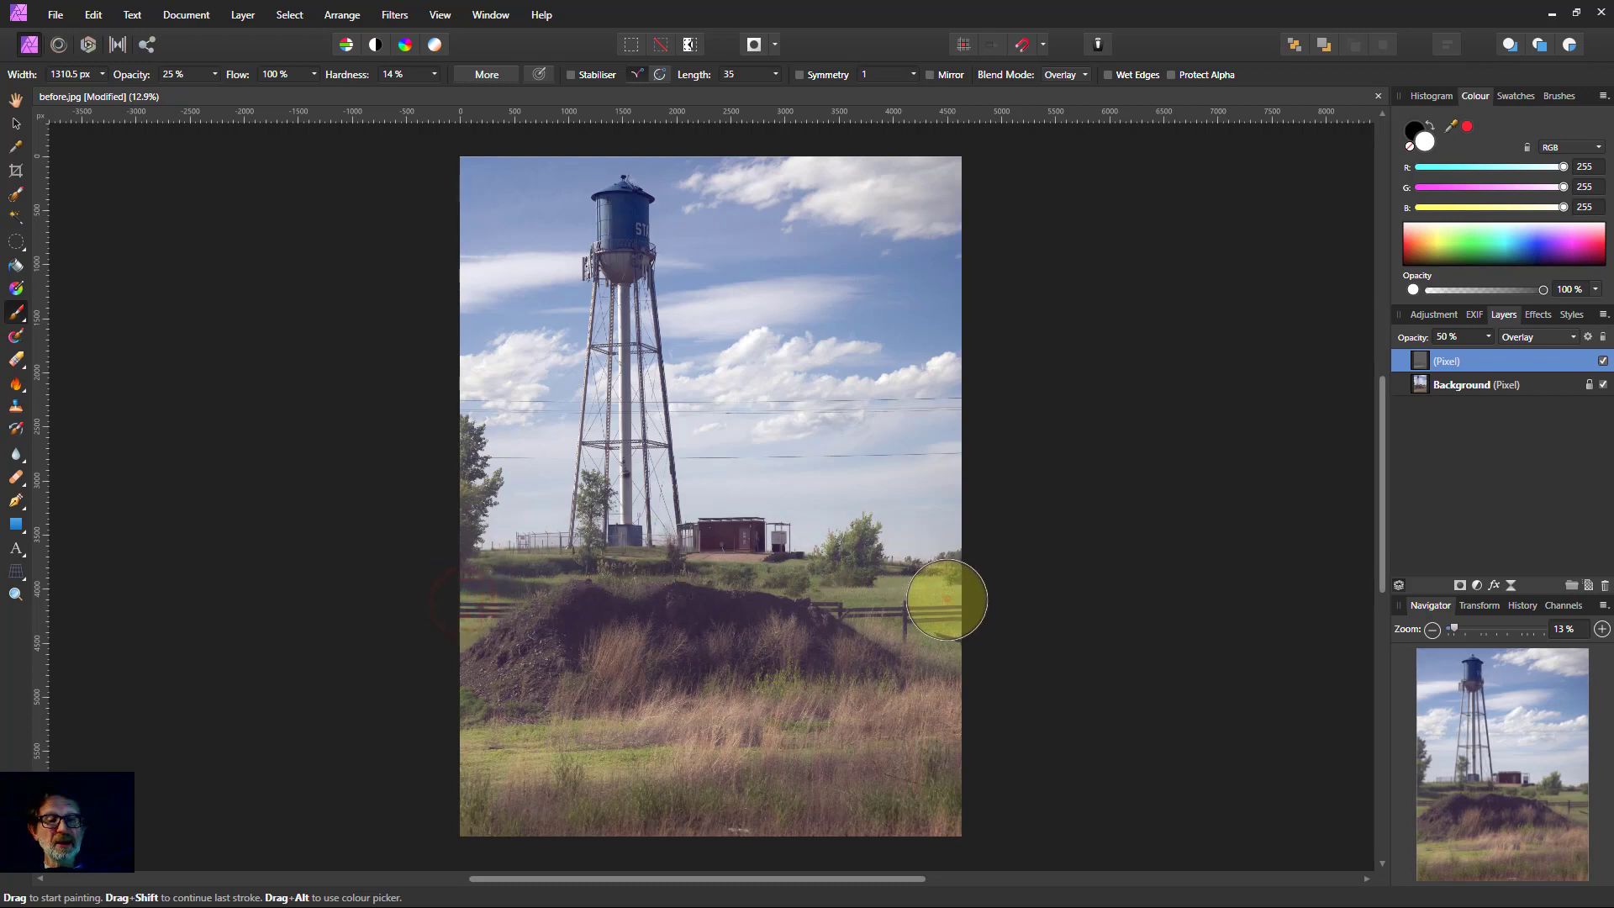
{"action": "mouse_move", "coordinate": [811, 592]}
{"action": "left_mouse_down"}
{"action": "mouse_move", "coordinate": [947, 610]}
{"action": "mouse_move", "coordinate": [857, 580]}
{"action": "left_mouse_up"}
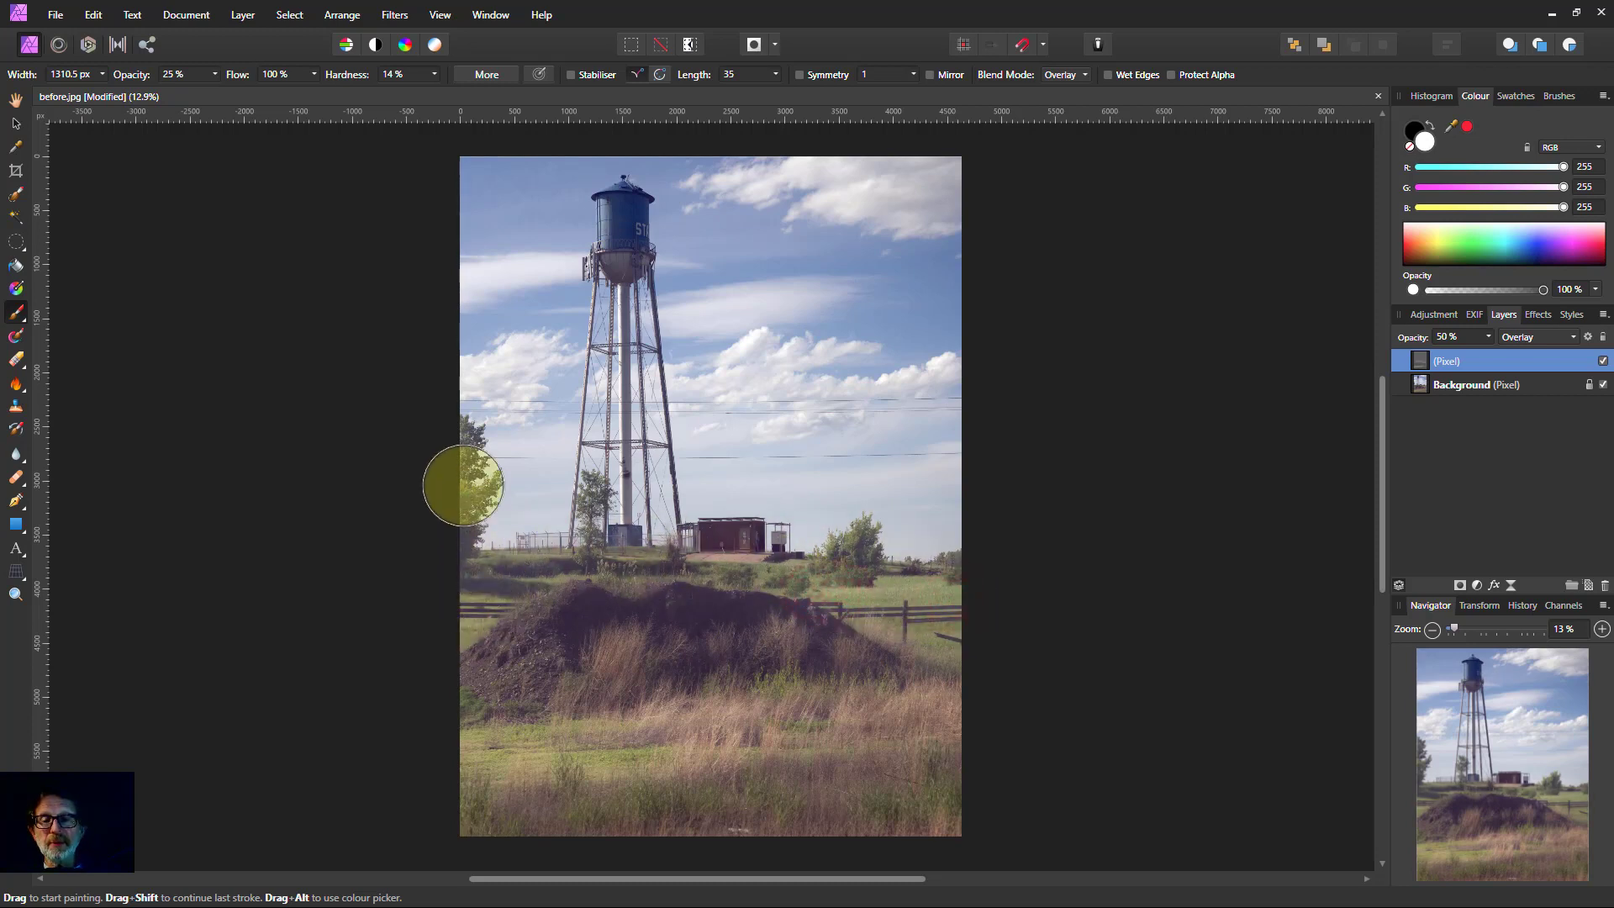
{"action": "left_click_drag", "start_coordinate": [461, 439], "coordinate": [455, 494]}
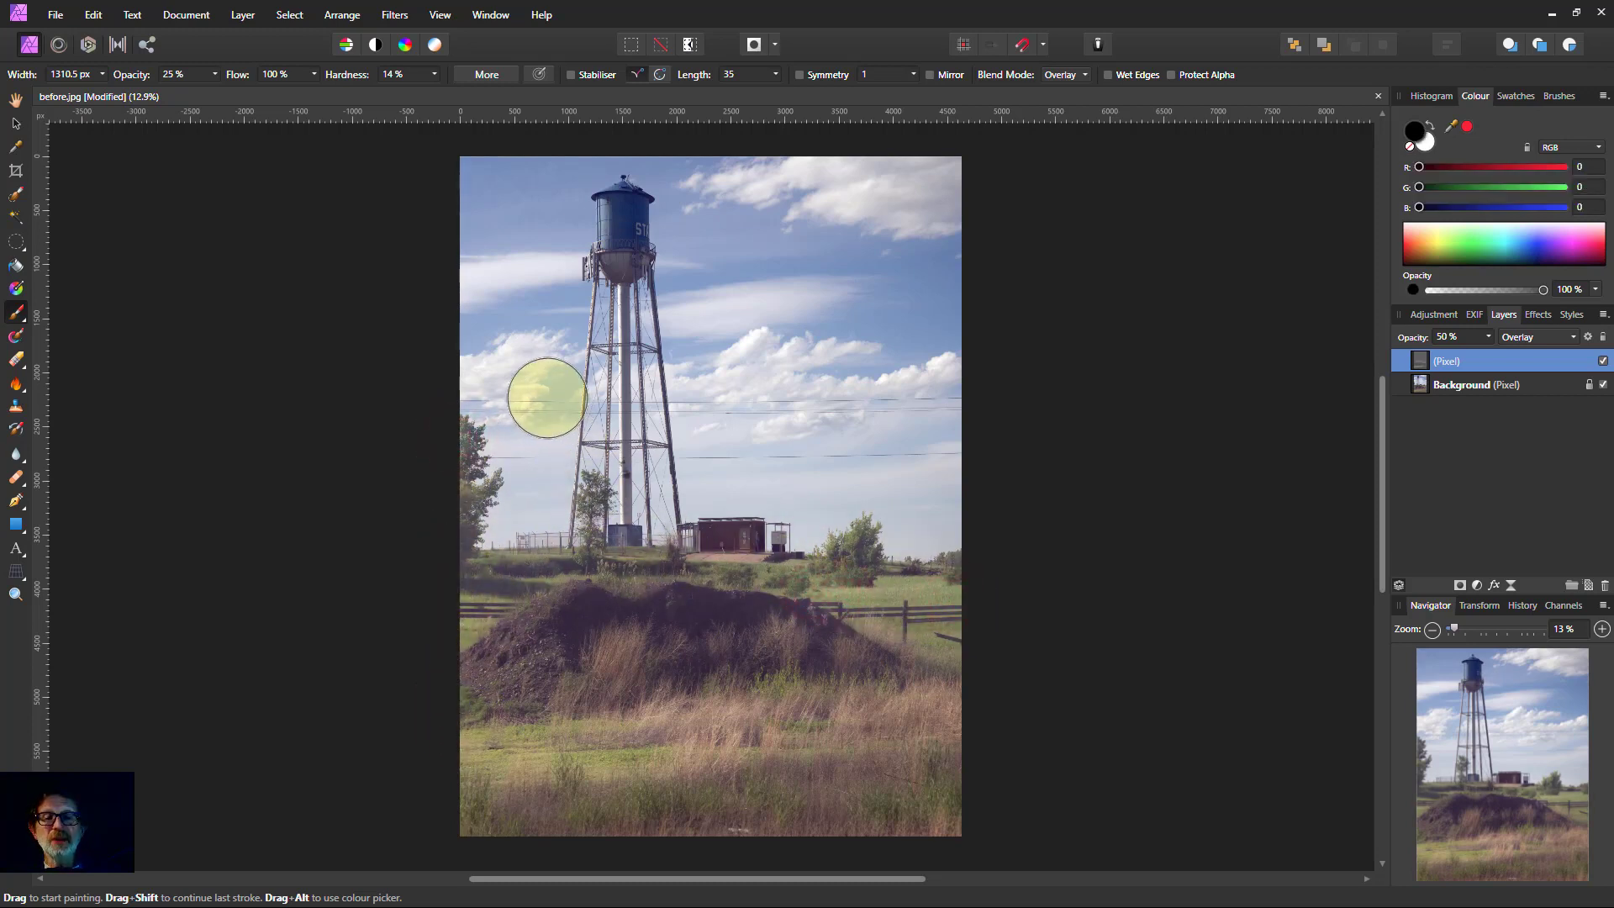
Switch the painting colour to black and burn the clouds beside the tower and in the sky's upper right corner
{"action": "key", "text": "x"}
{"action": "left_click", "coordinate": [516, 371]}
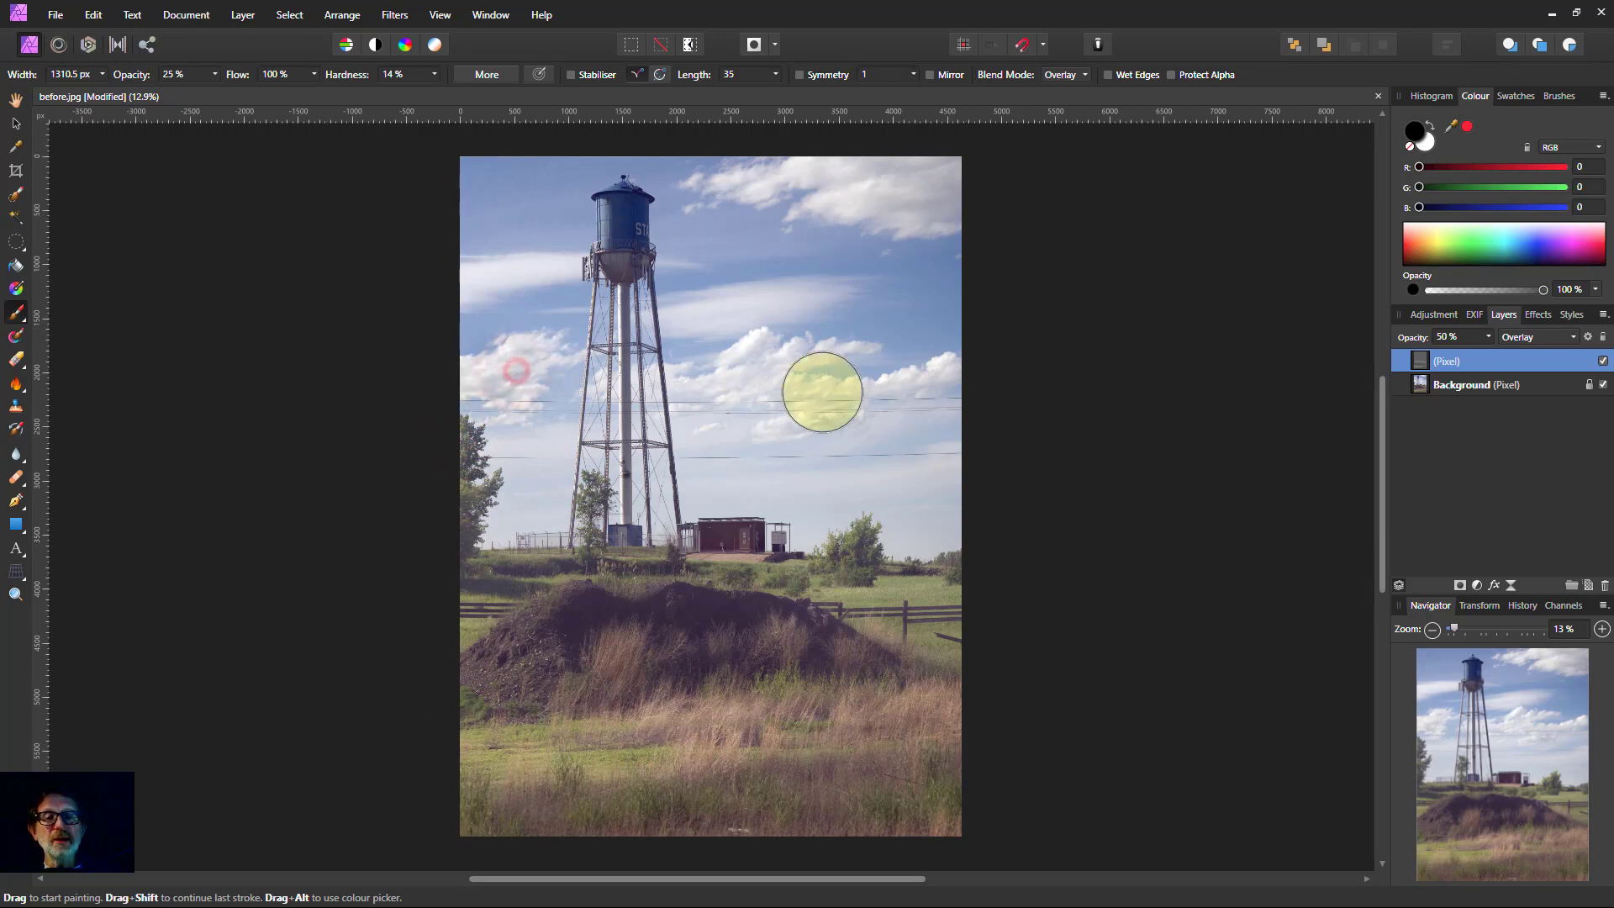
{"action": "left_click", "coordinate": [820, 188]}
{"action": "mouse_move", "coordinate": [1003, 188]}
{"action": "left_mouse_down"}
{"action": "mouse_move", "coordinate": [1020, 198]}
{"action": "mouse_move", "coordinate": [1013, 182]}
{"action": "left_mouse_up"}
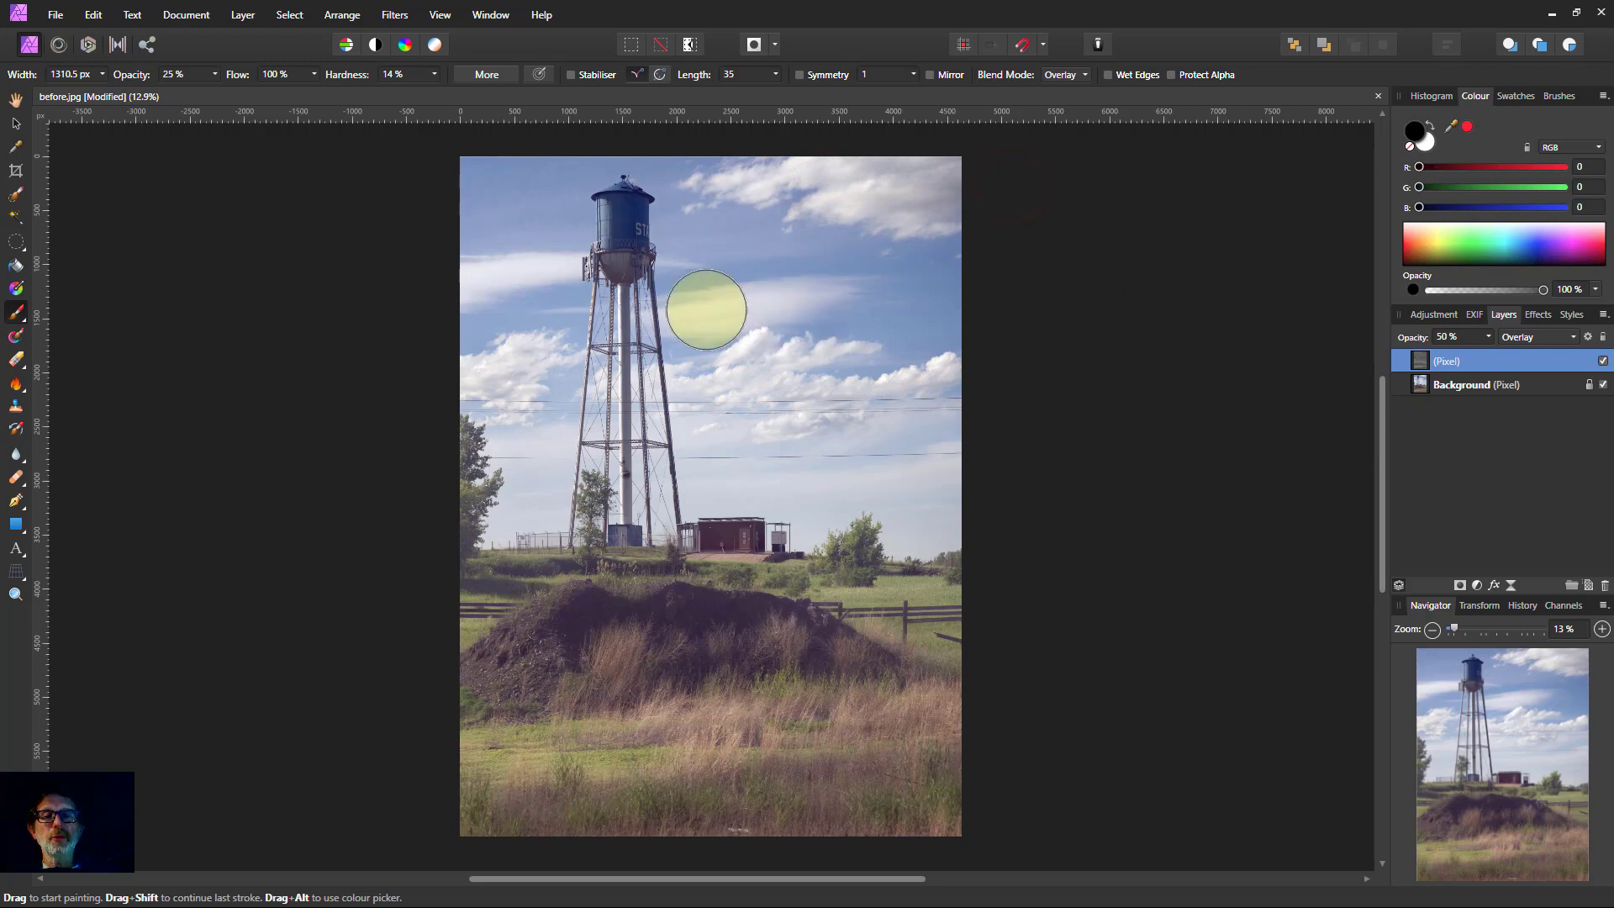
Burn the tower's central column in black with the brush reduced to 186.4 px, and dodge the tank's left side in white
{"action": "key", "text": "bracketleft"}
{"action": "key", "text": "bracketleft"}
{"action": "key", "text": "bracketleft"}
{"action": "key", "text": "bracketleft"}
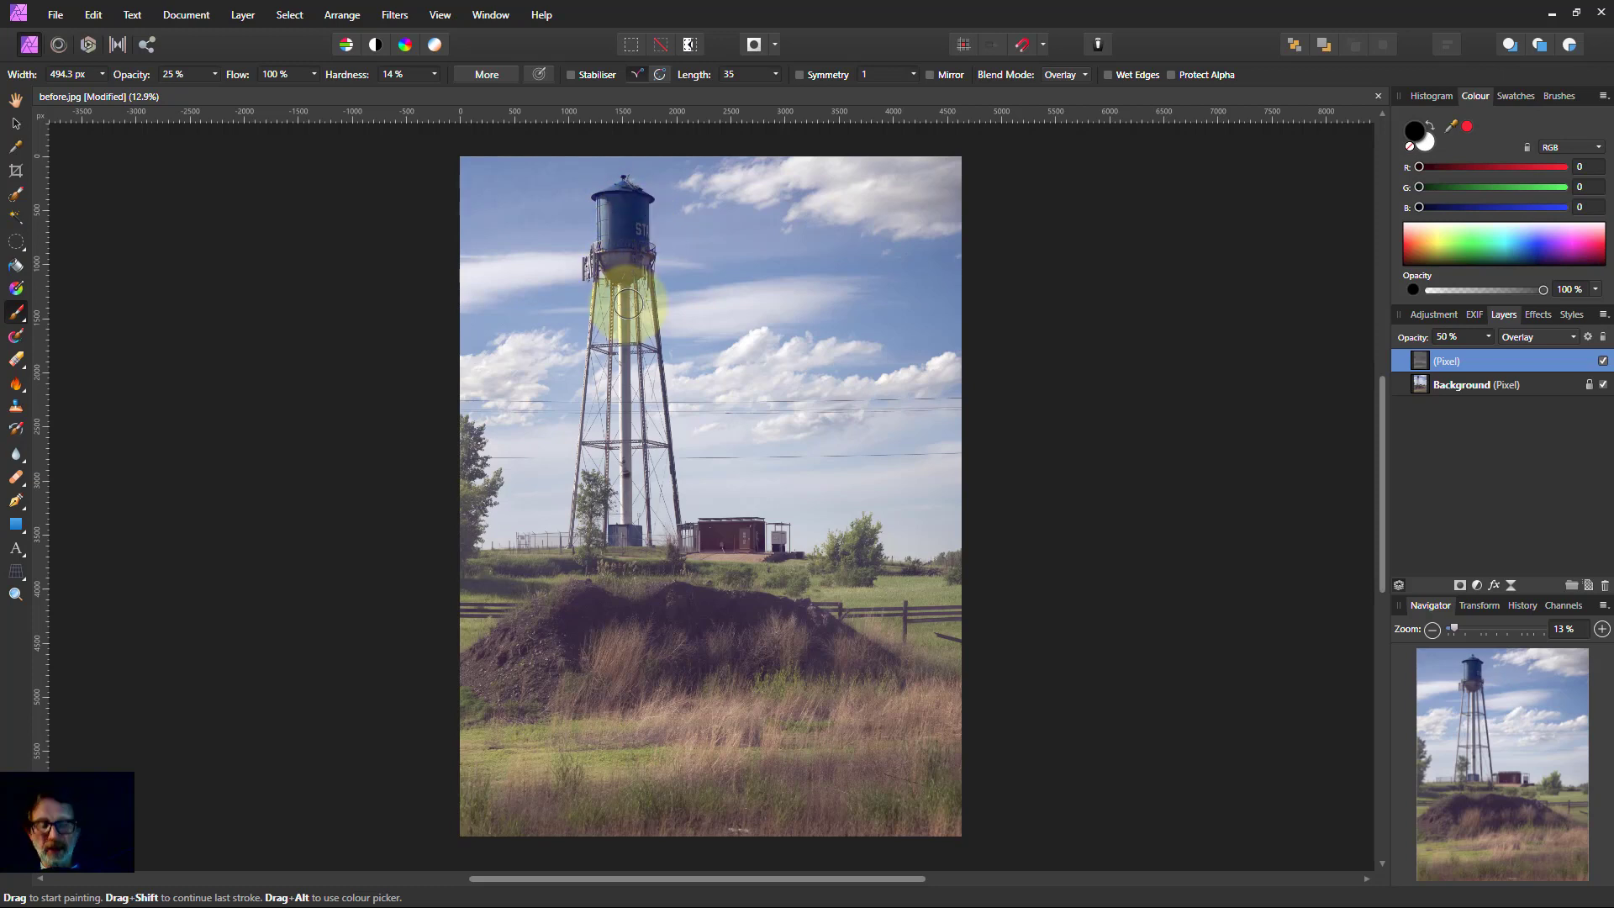
{"action": "key", "text": "bracketleft"}
{"action": "key", "text": "bracketleft"}
{"action": "key", "text": "bracketleft"}
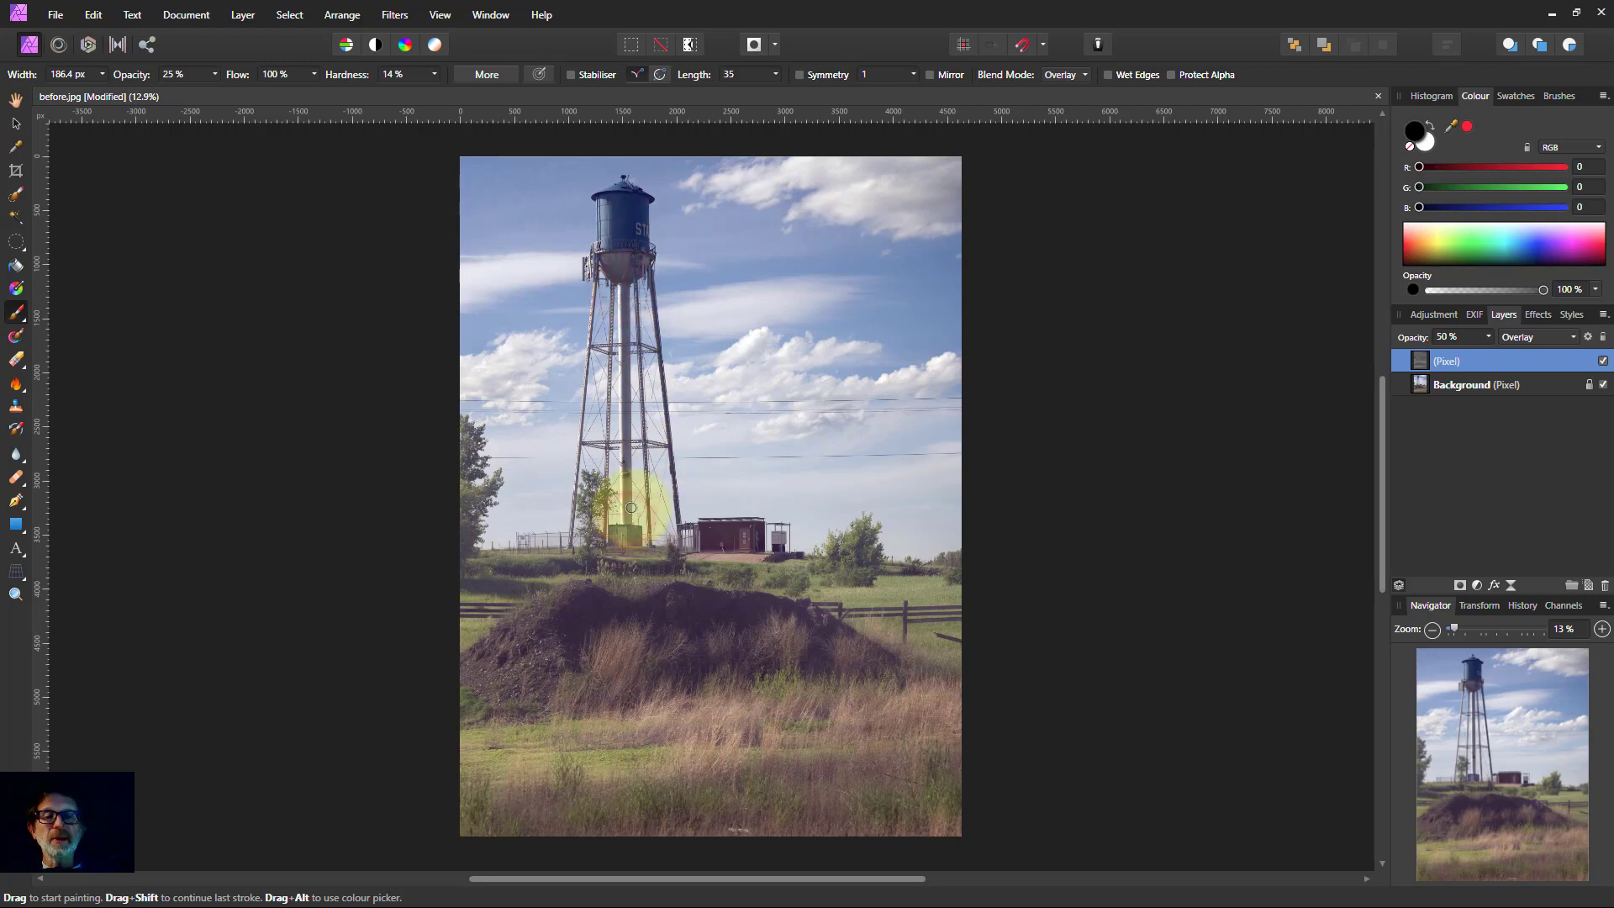
{"action": "key", "text": "x"}
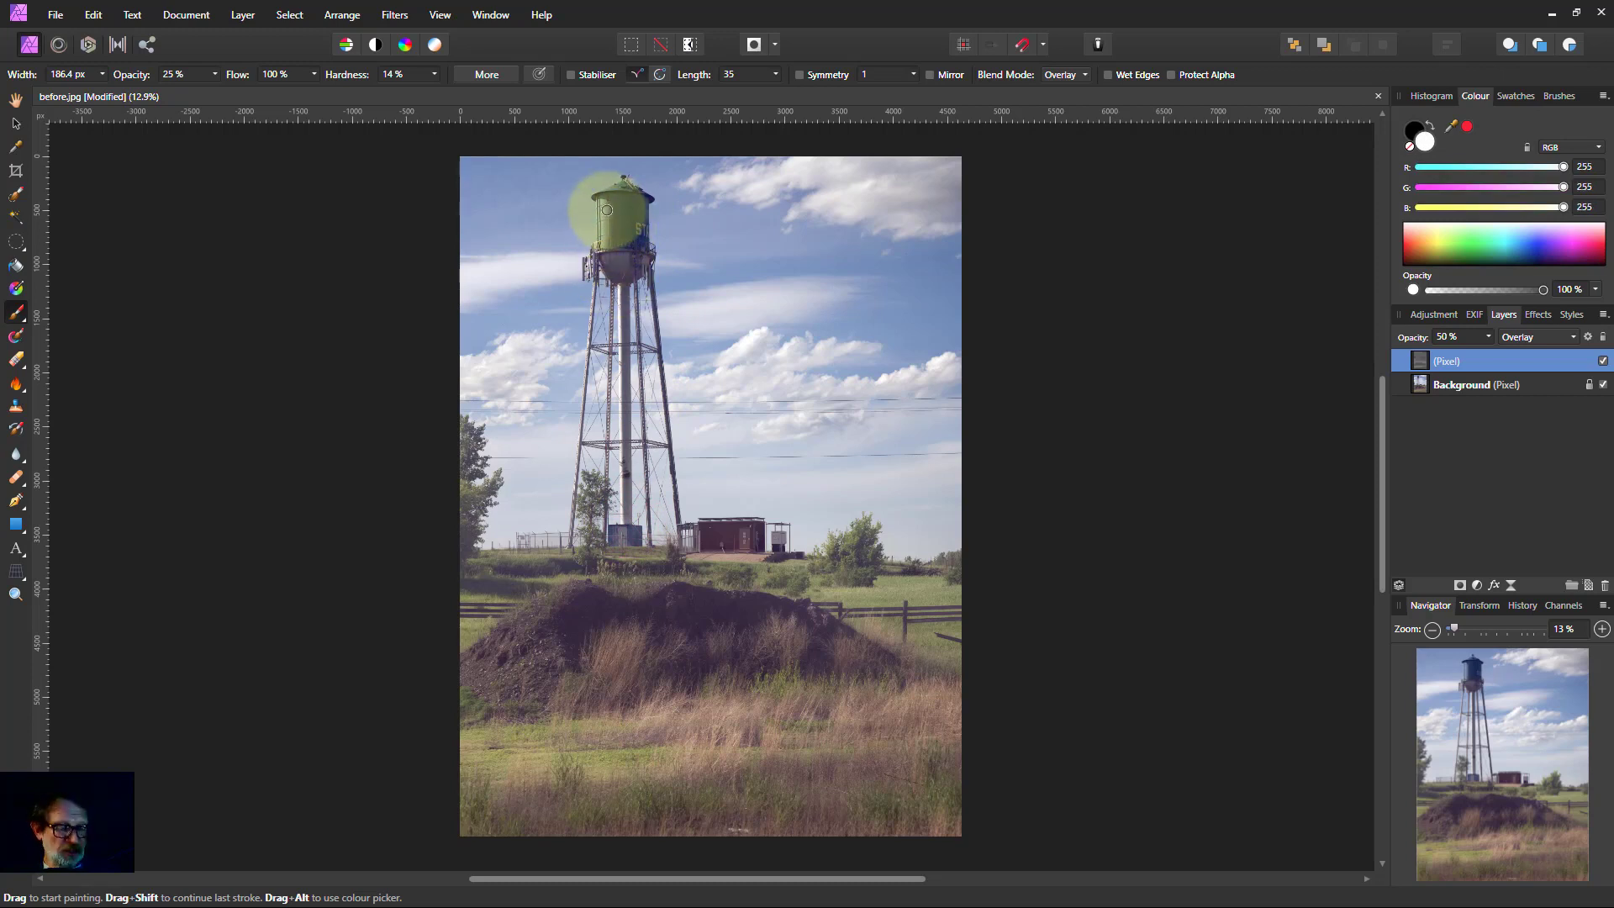
{"action": "key", "text": "bracketright"}
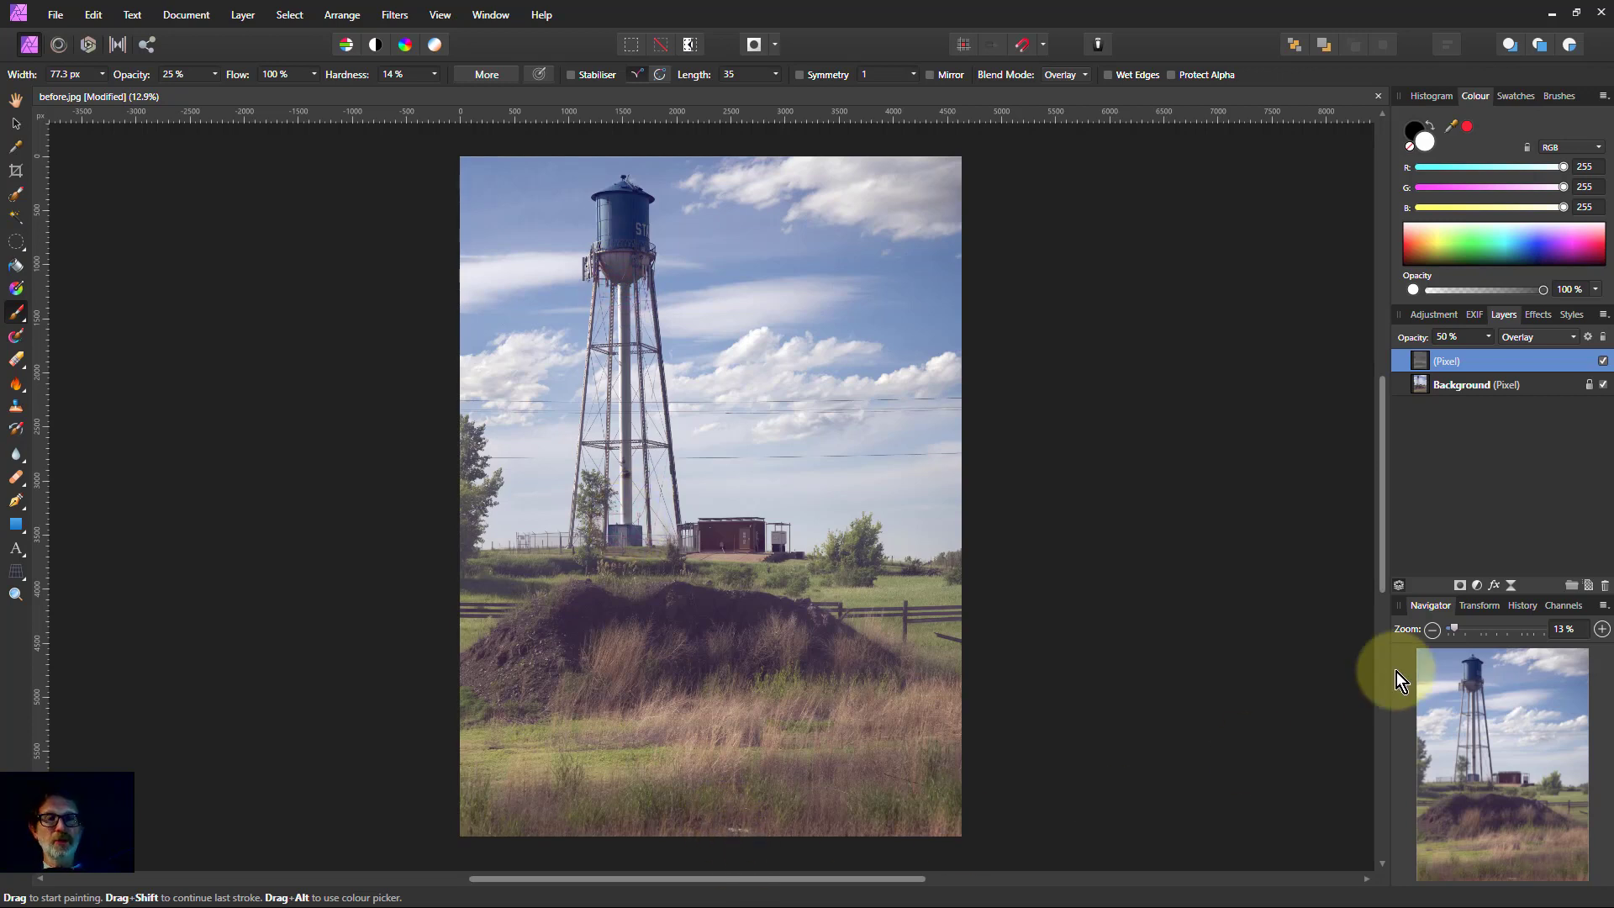
Compare the photo with and without the grey Overlay layer, and inspect that layer alone by temporarily hiding the Background
{"action": "left_click", "coordinate": [1602, 361]}
{"action": "left_click", "coordinate": [1602, 361]}
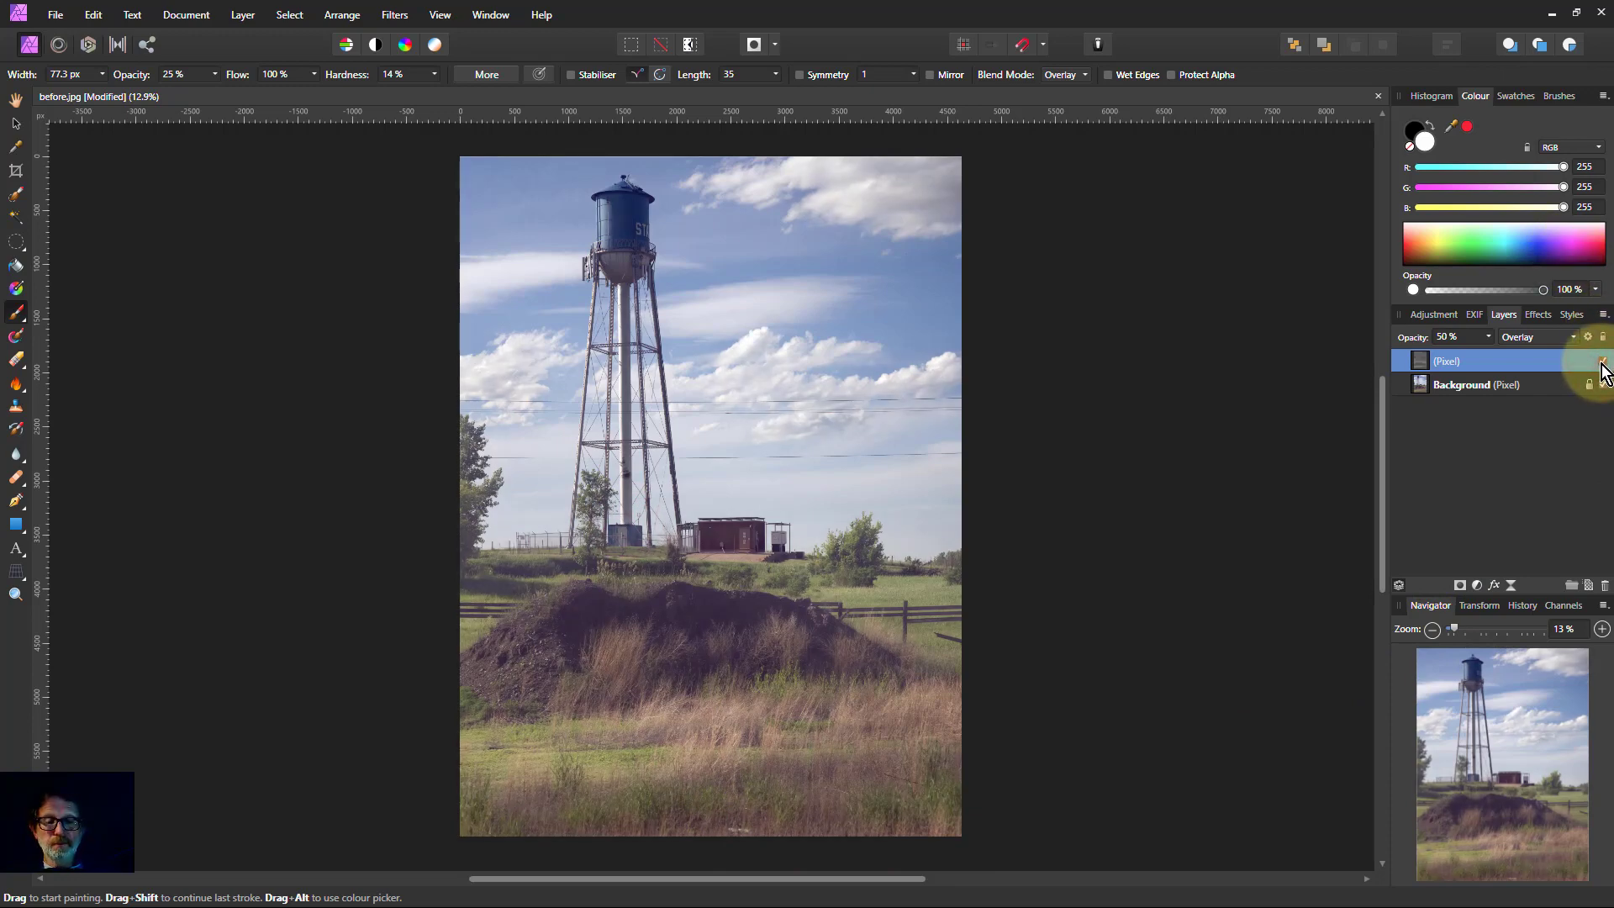
{"action": "left_click", "coordinate": [1602, 361]}
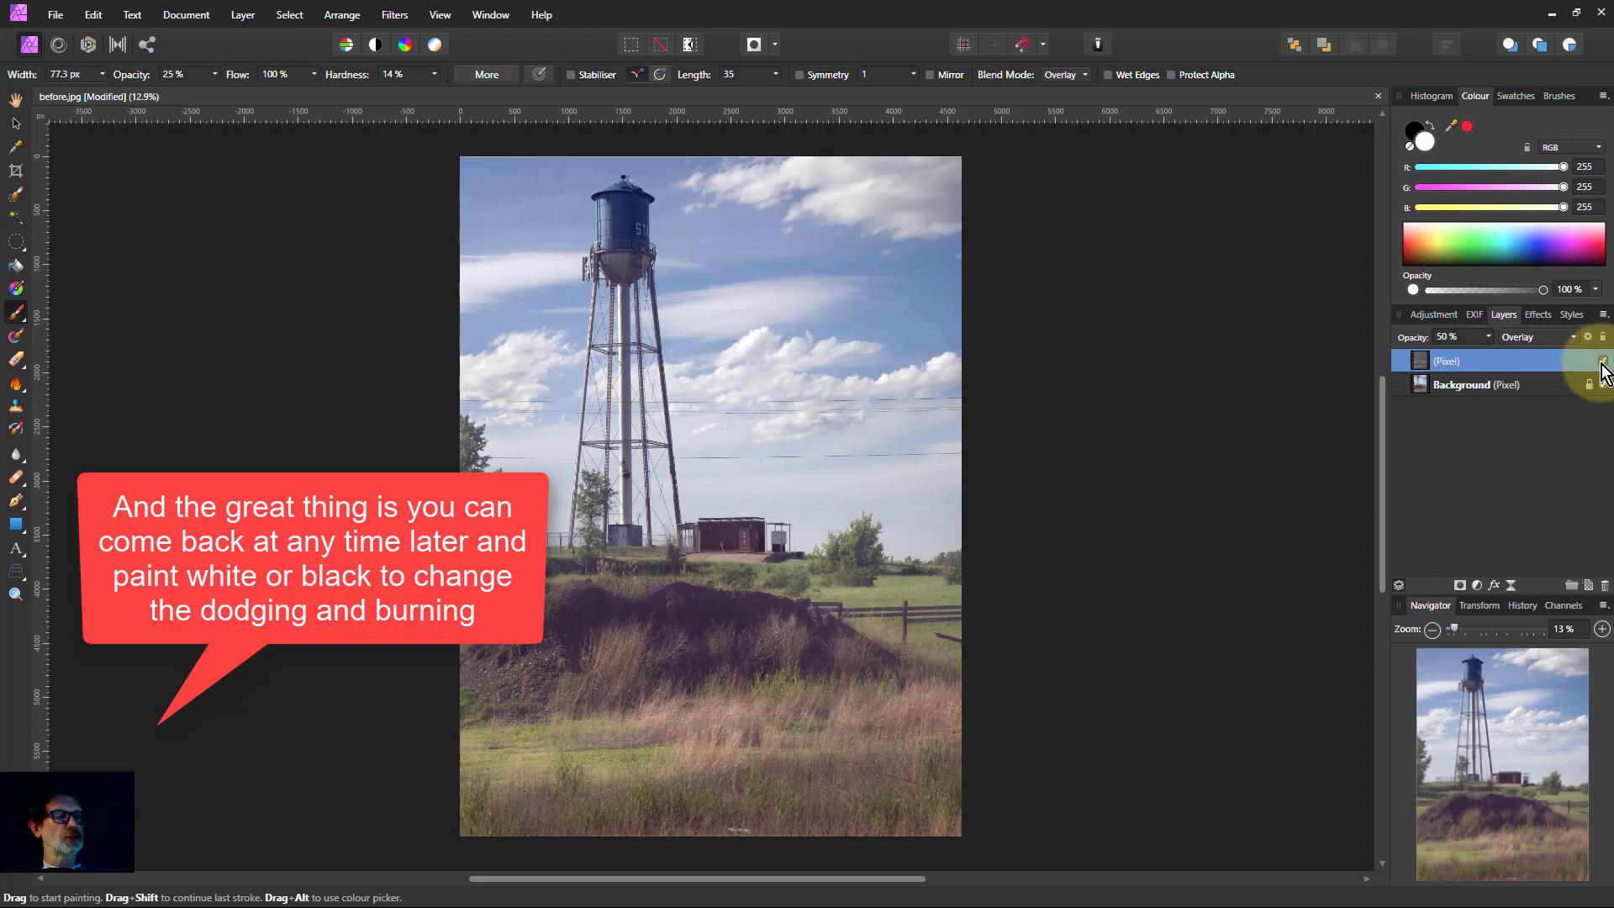
{"action": "left_click", "coordinate": [1602, 384]}
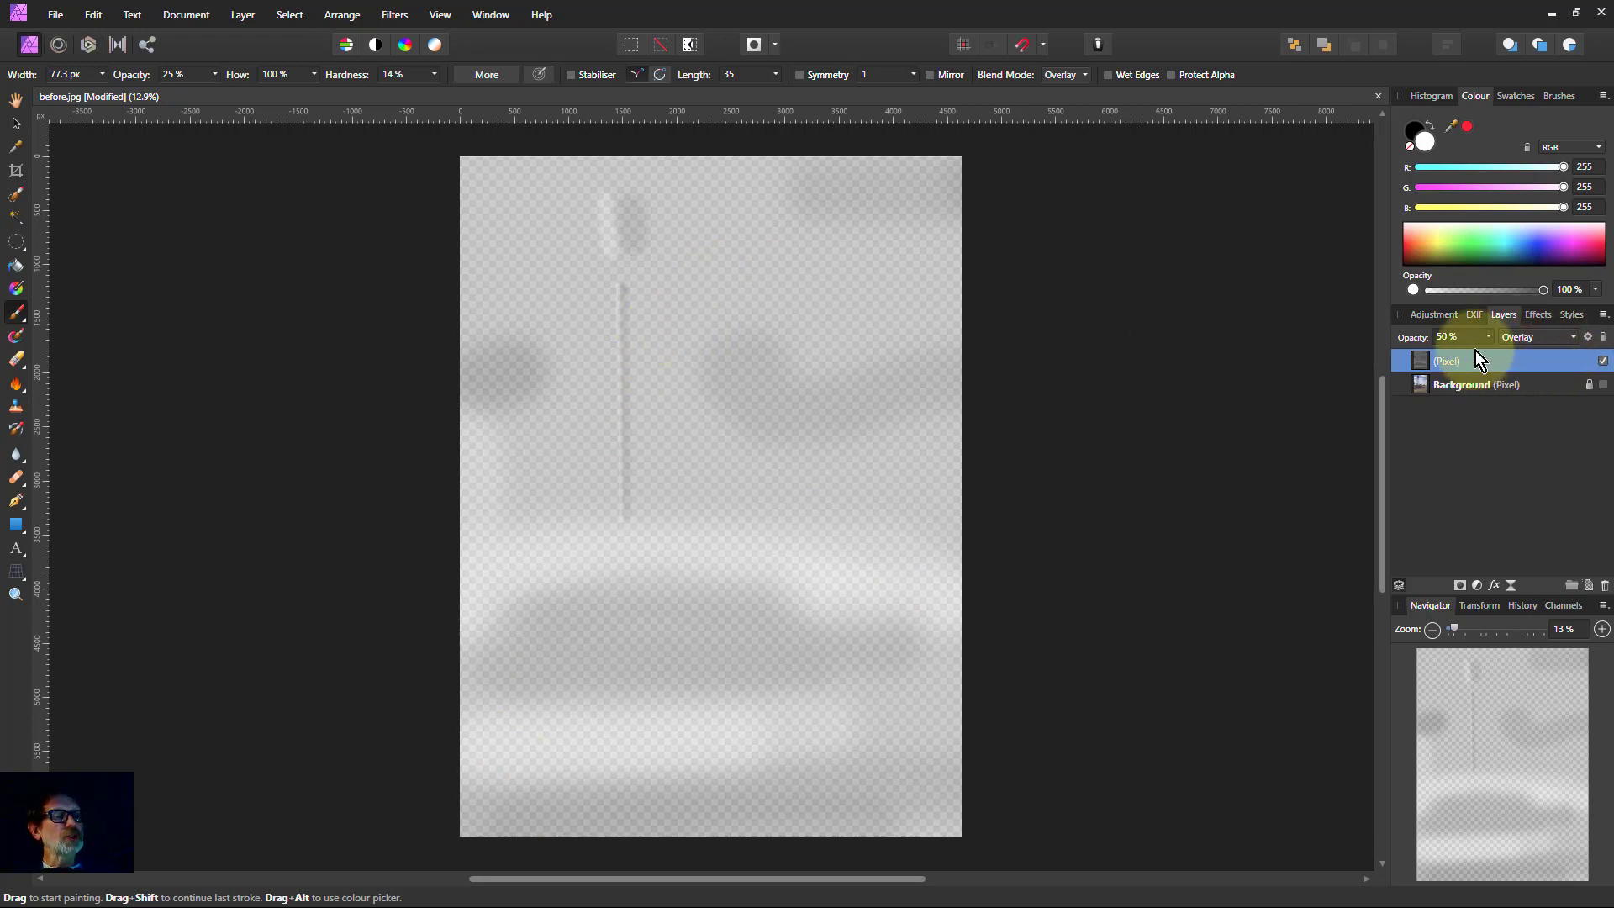
{"action": "left_click", "coordinate": [1603, 385]}
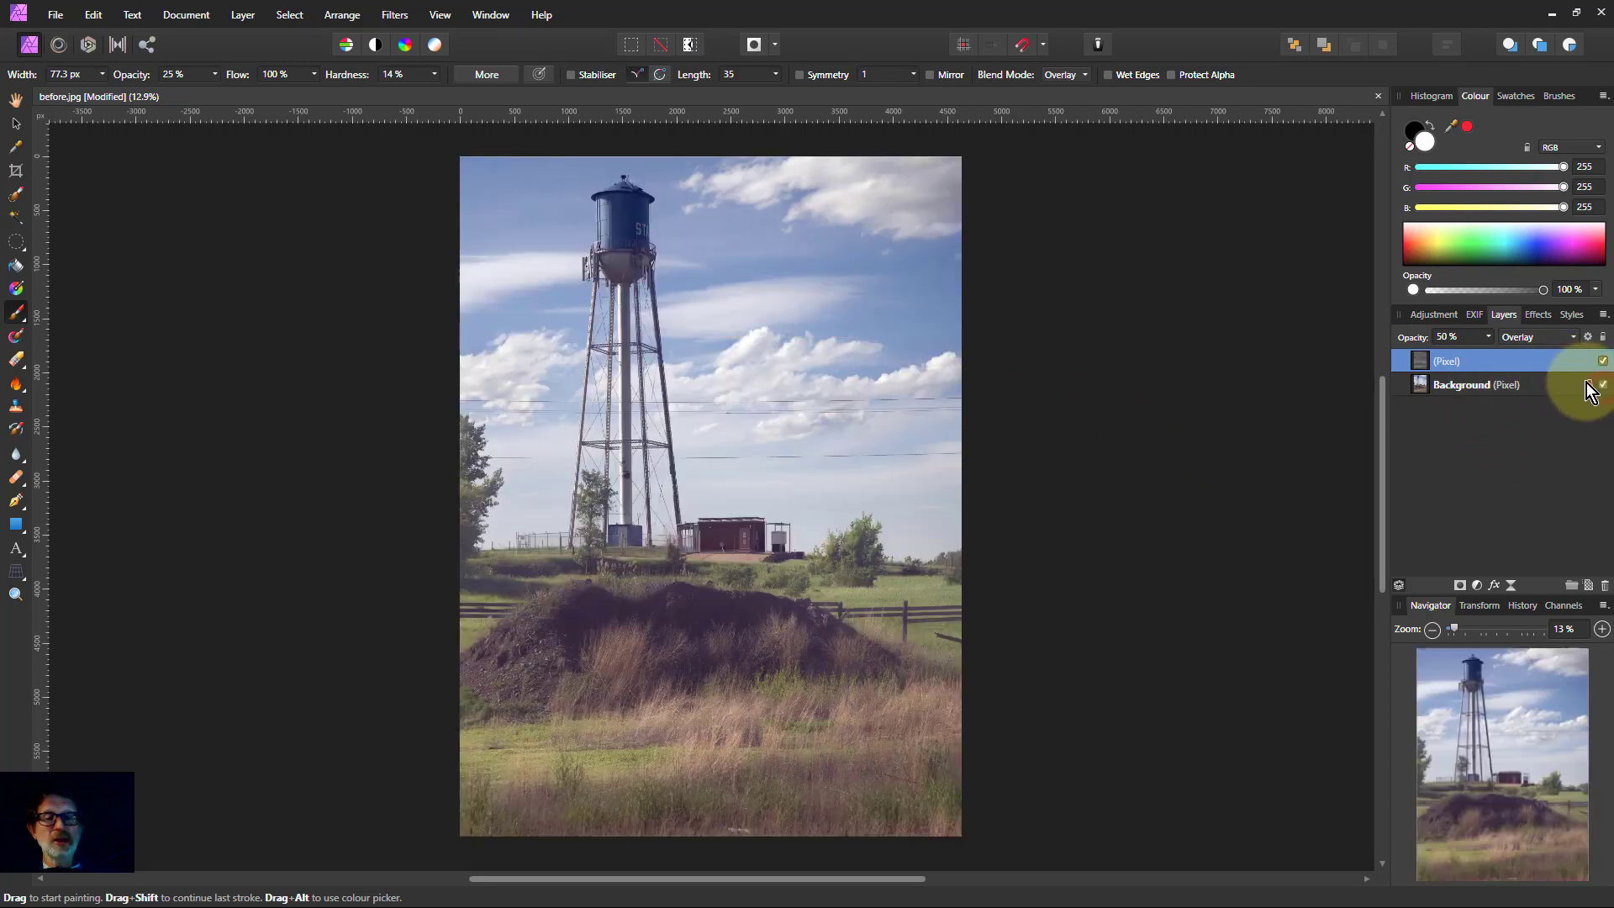
Reduce the dodge-and-burn Overlay layer's opacity to 33%
{"action": "left_click", "coordinate": [1487, 339]}
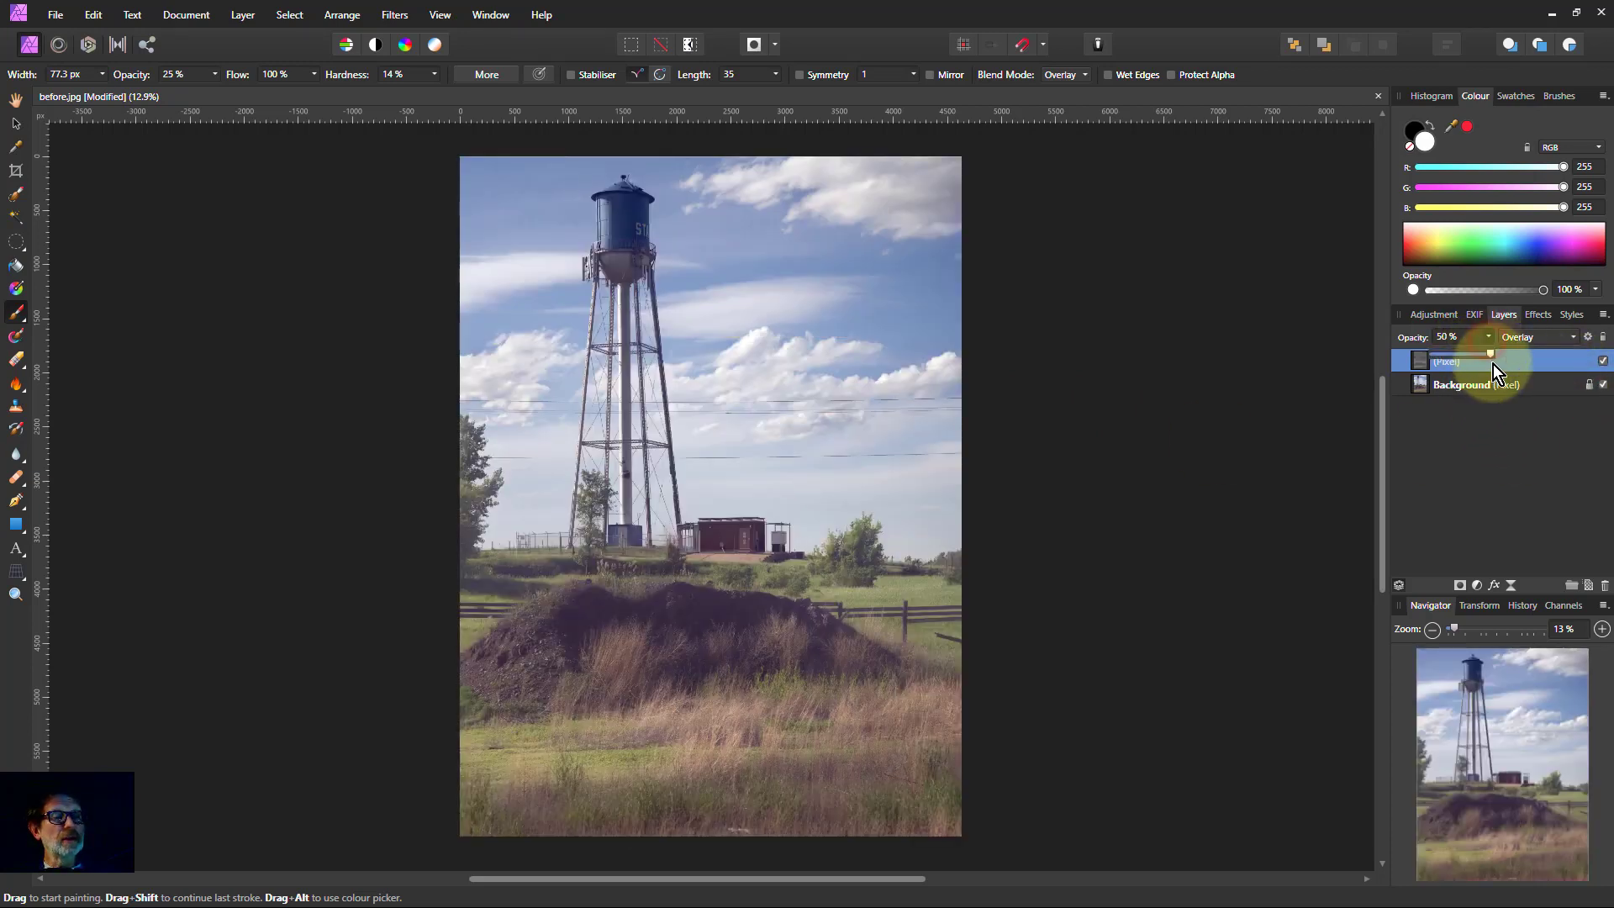
{"action": "mouse_move", "coordinate": [1499, 355]}
{"action": "left_mouse_down"}
{"action": "mouse_move", "coordinate": [1457, 356]}
{"action": "mouse_move", "coordinate": [1474, 360]}
{"action": "left_mouse_up"}
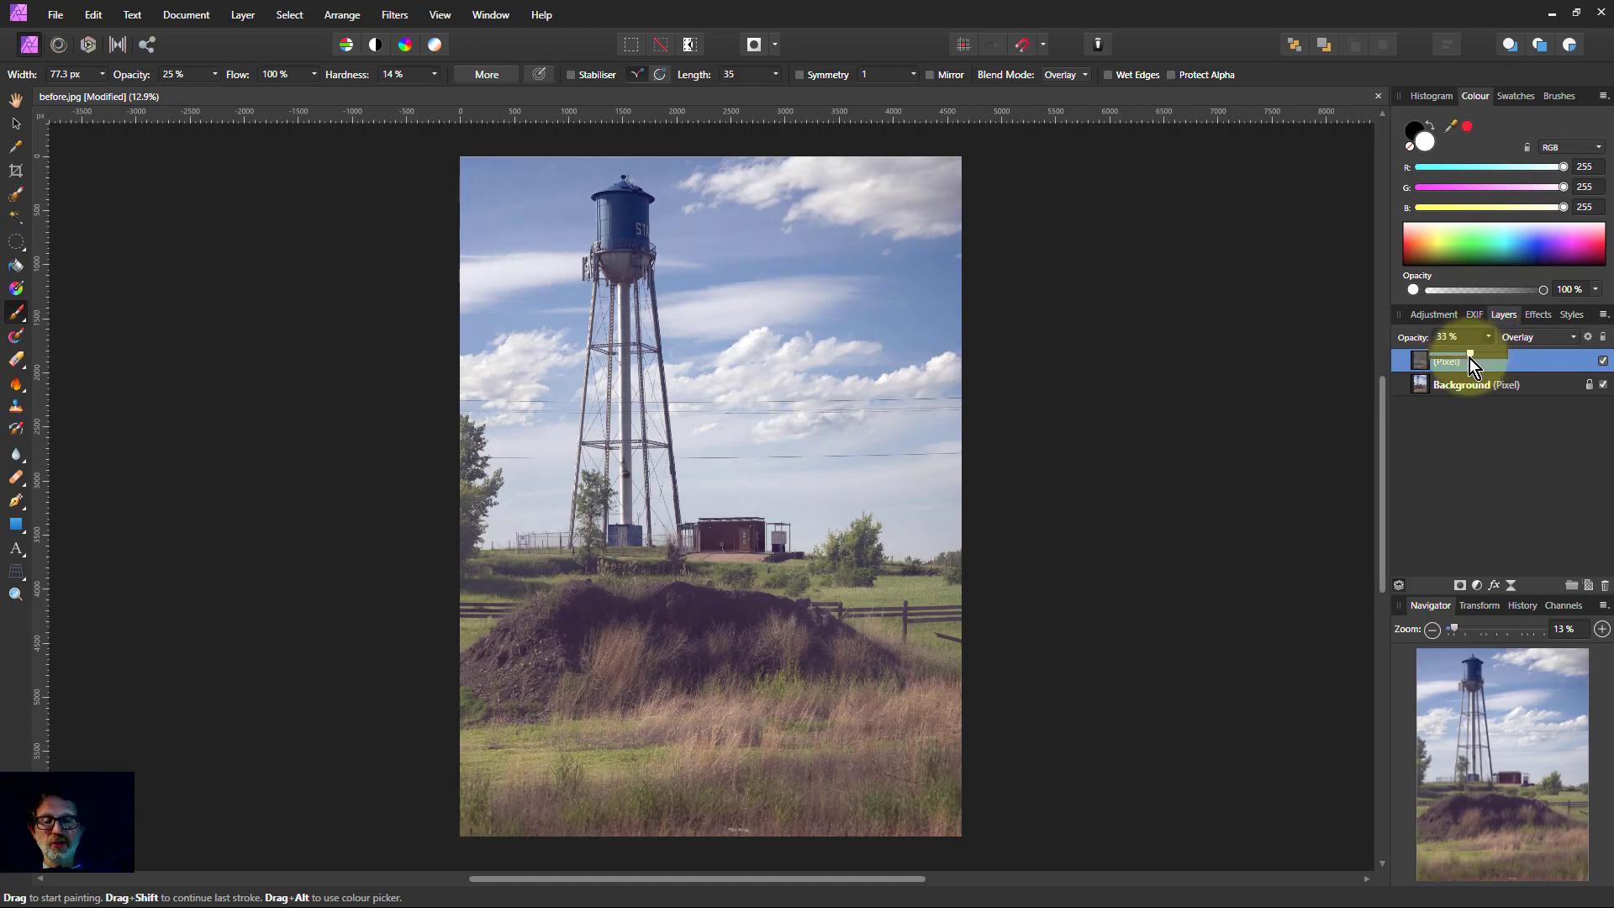